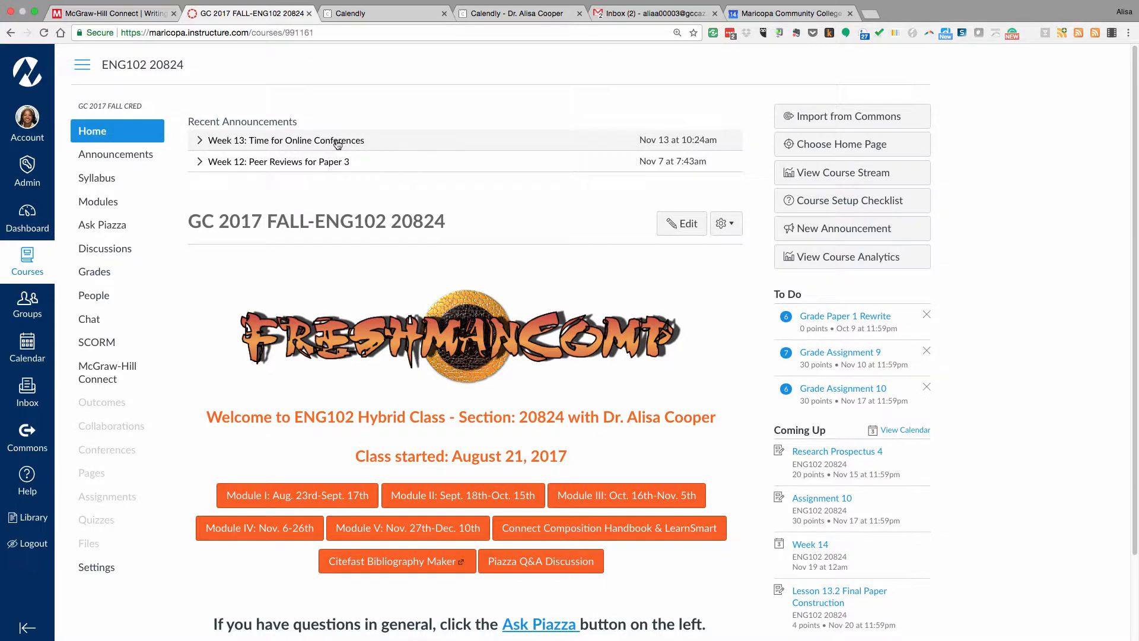
Step: Expand the 'Week 13: Time for Online Conferences' announcement on the ENG102 course home page
click(269, 143)
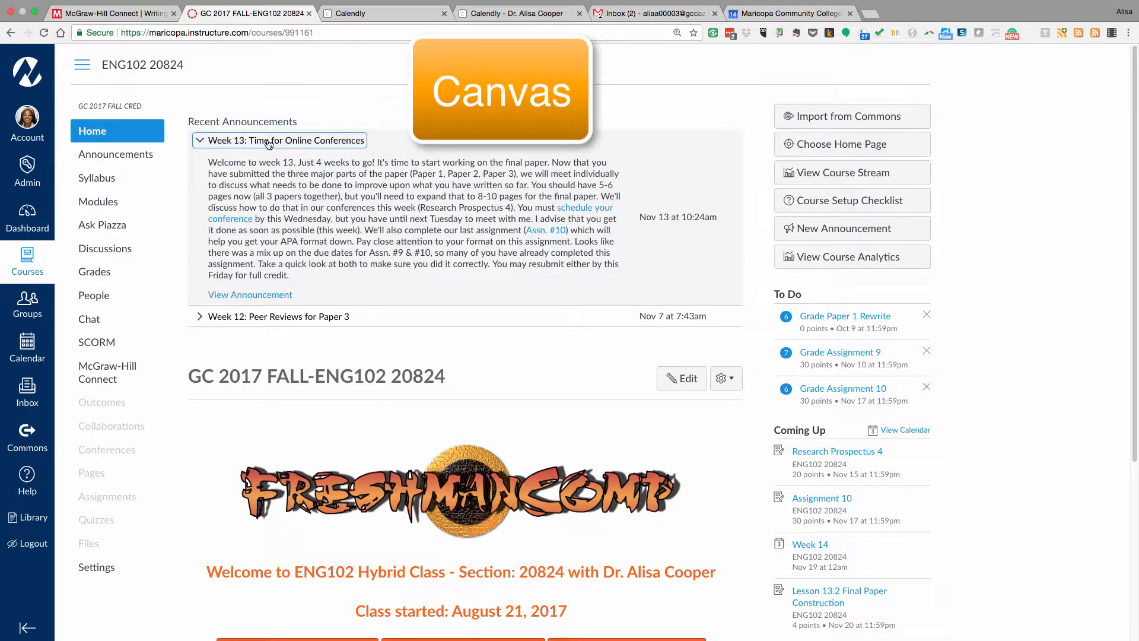
Step: Open Research Prospectus 4, enlarge its description to show all conference instructions, then go to Calendly
click(843, 452)
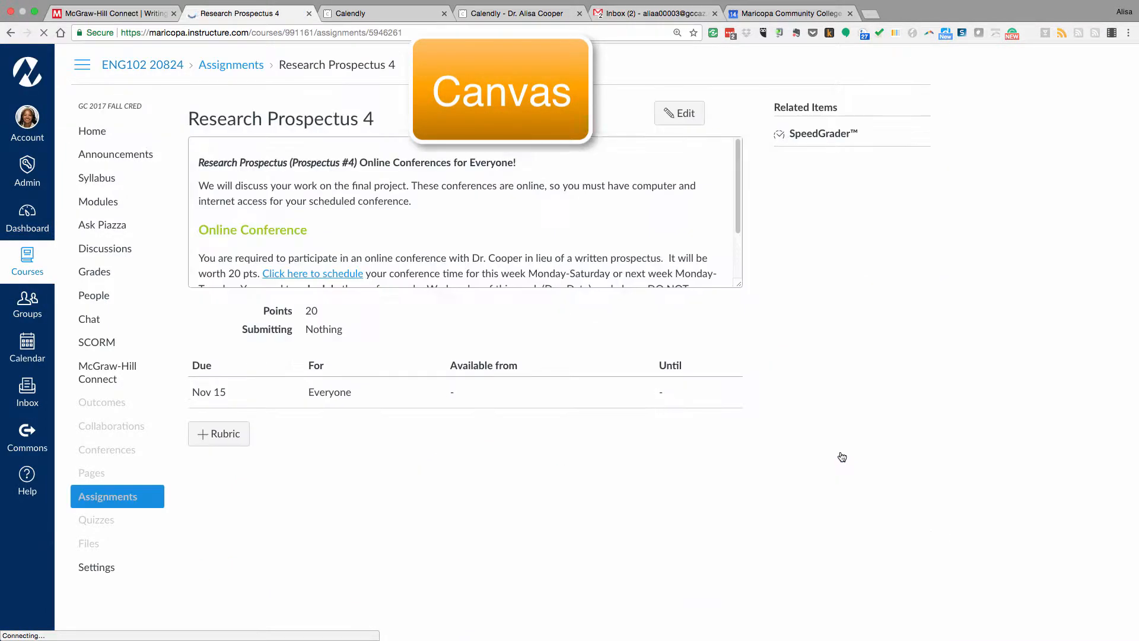
drag(738, 283, 746, 402)
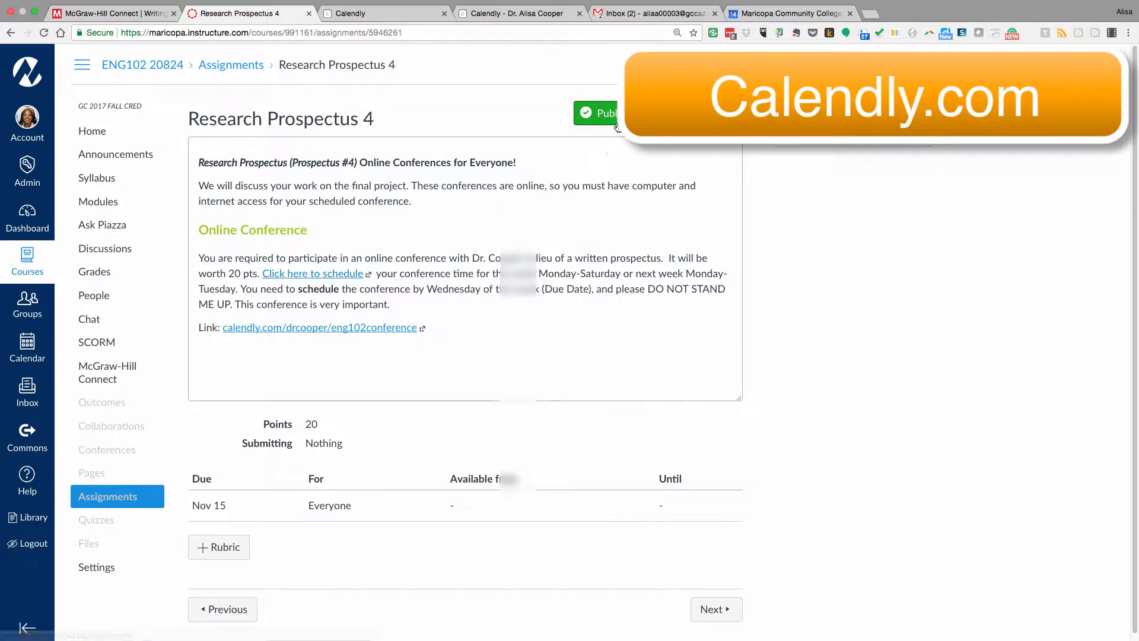
click(357, 16)
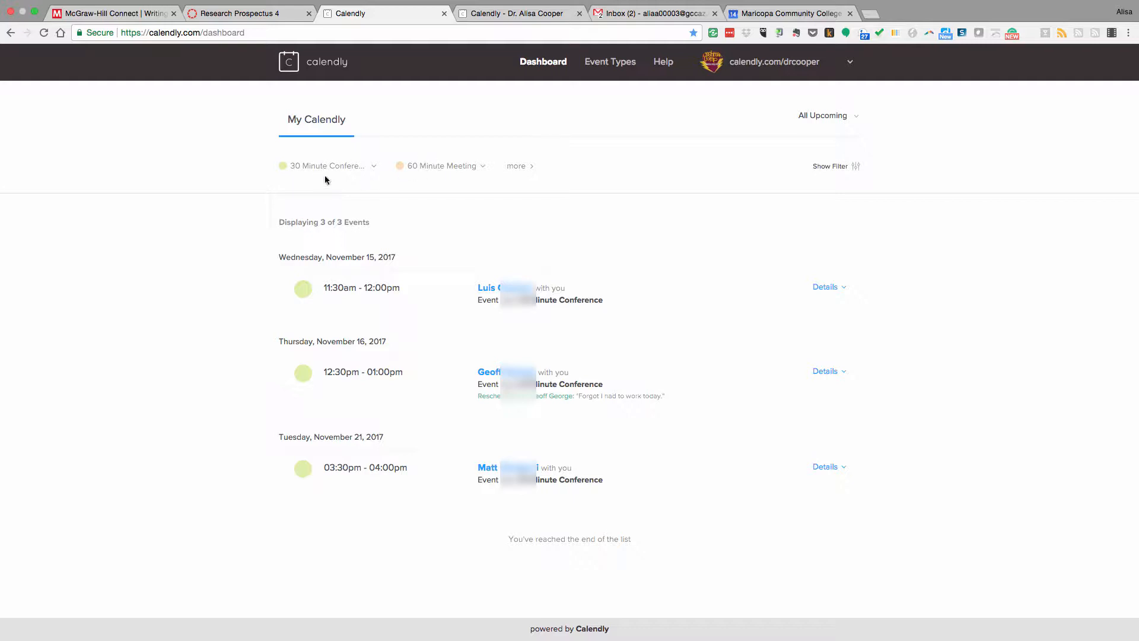
Step: Edit the 30 Minute Conference event type and expand its name, location and description details
click(308, 168)
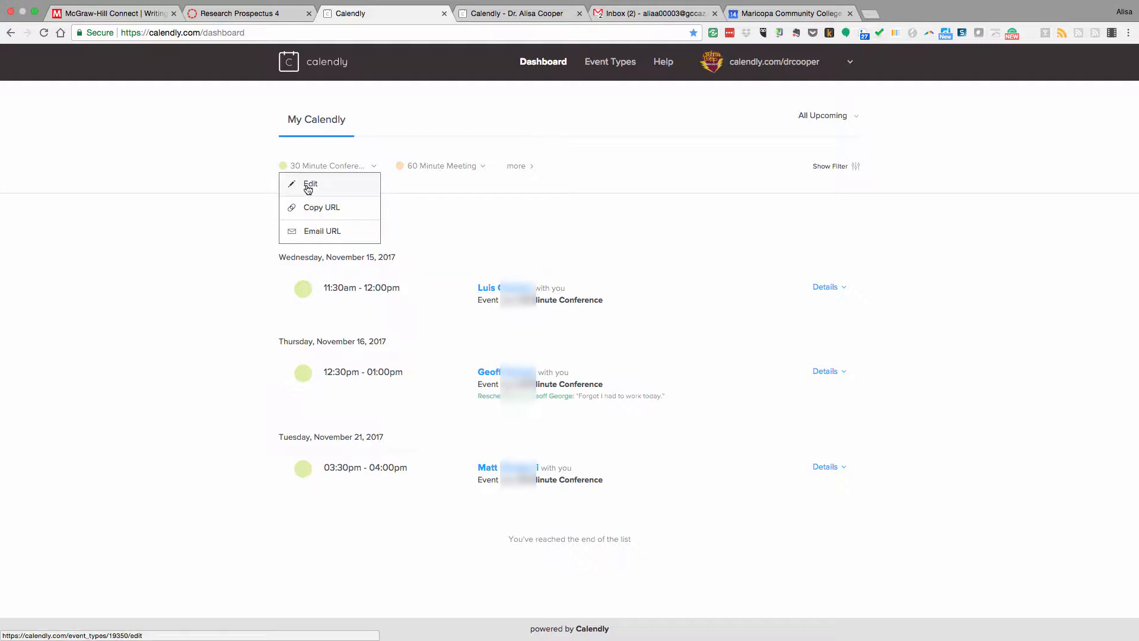
click(308, 188)
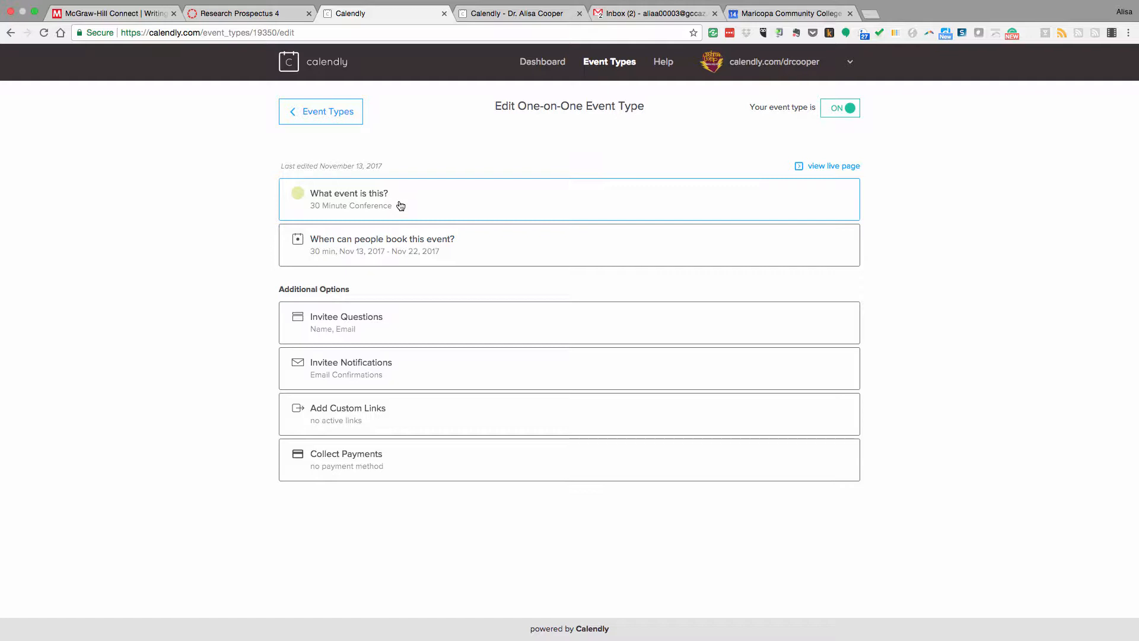
click(401, 206)
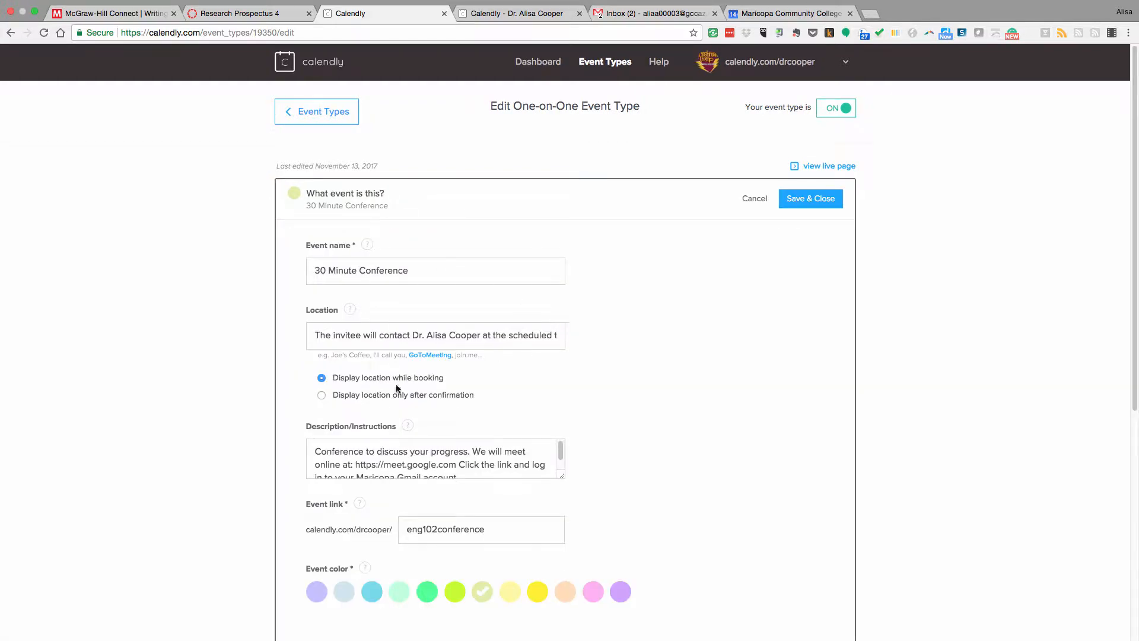
drag(315, 338, 571, 344)
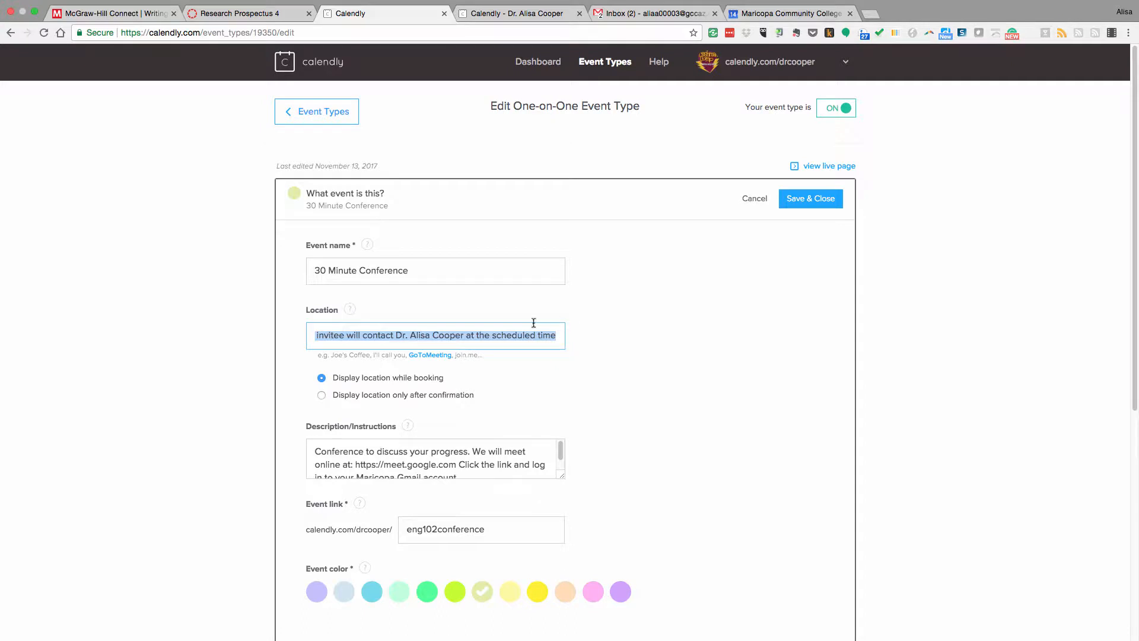
click(462, 336)
Step: Enlarge the Description/Instructions box to reveal the Google Meet link
scroll(688, 326, down, 2)
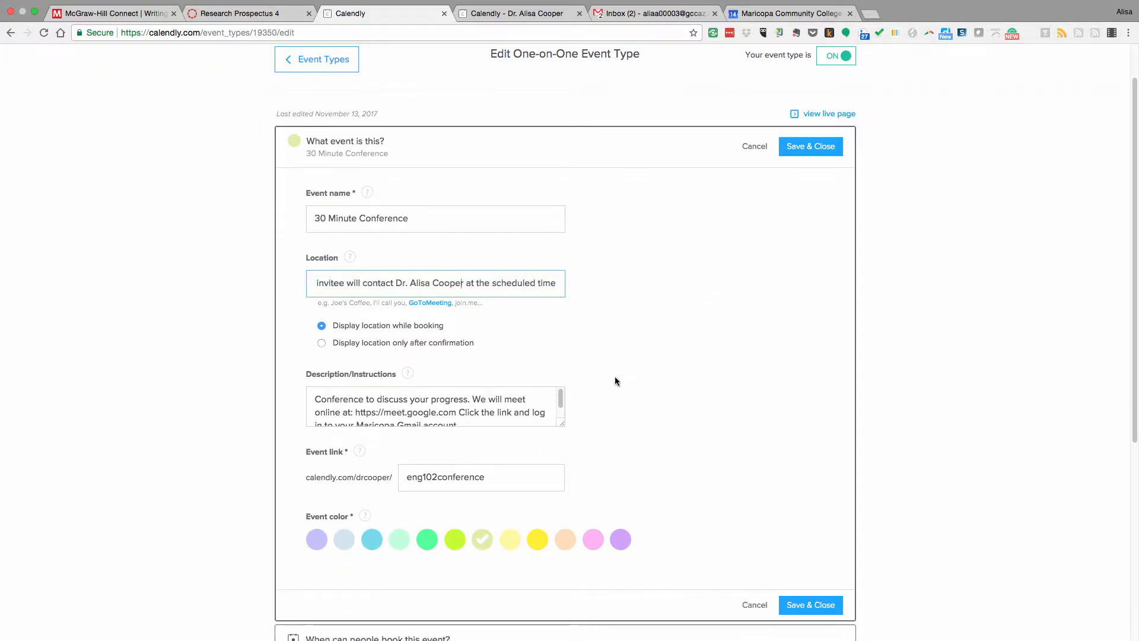
mouse_move(560, 427)
mouse_down()
mouse_move(568, 458)
mouse_move(565, 444)
mouse_up()
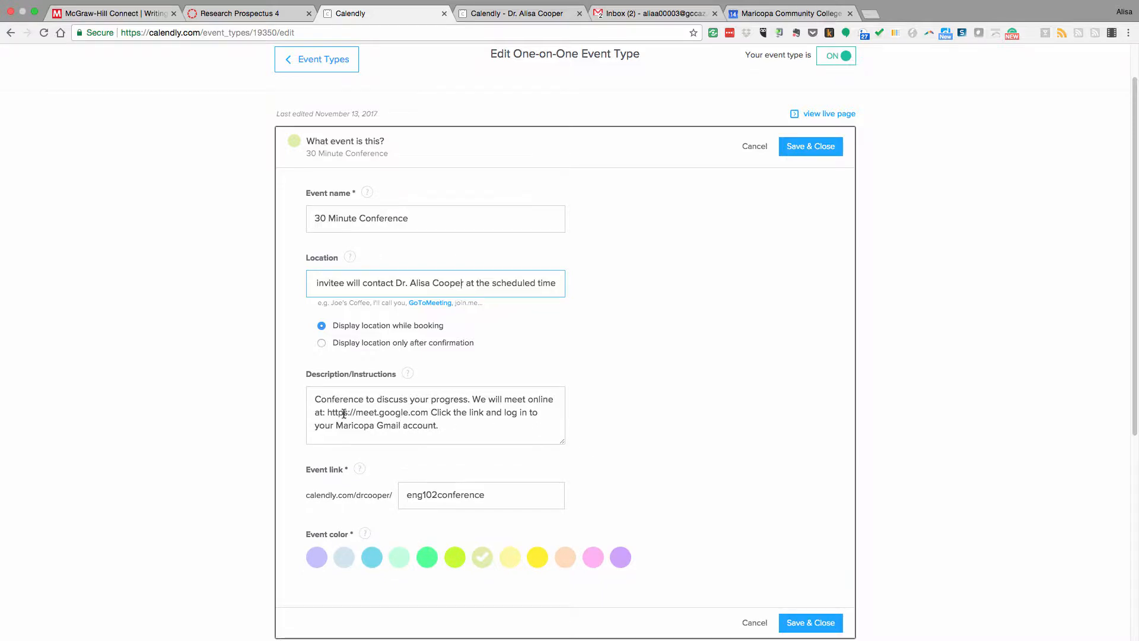
drag(327, 412, 427, 412)
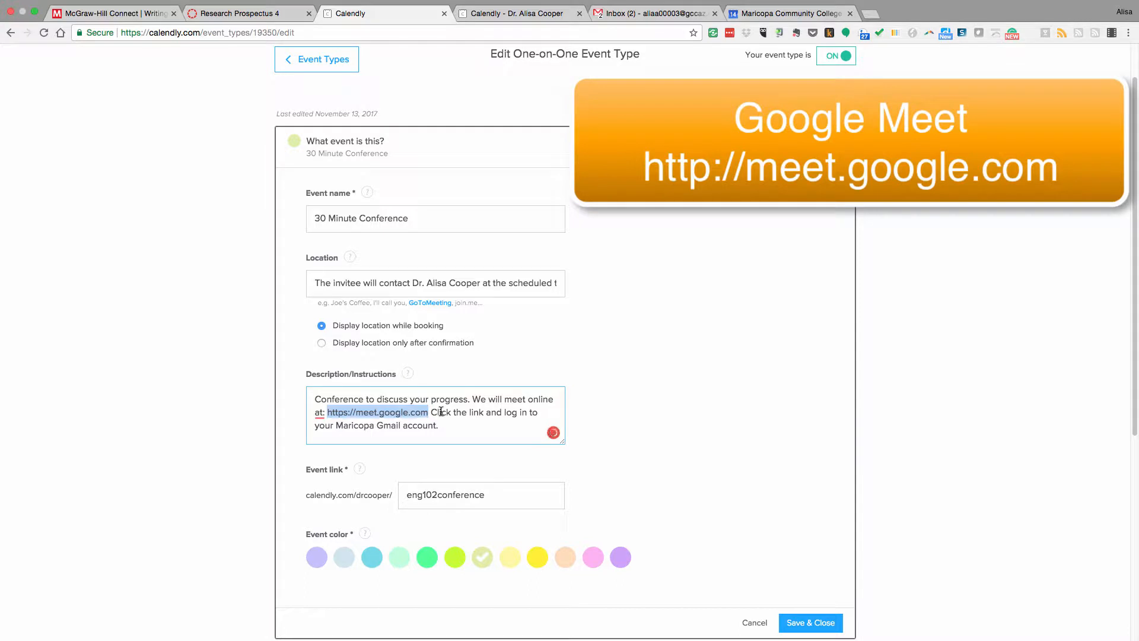
click(447, 411)
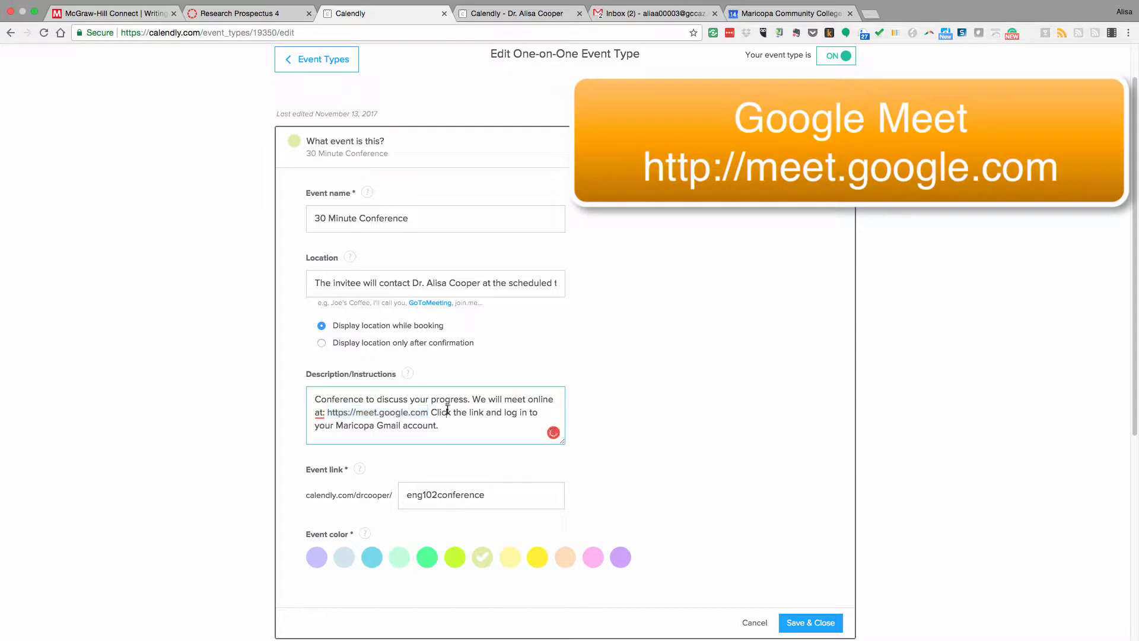
scroll(766, 315, down, 1)
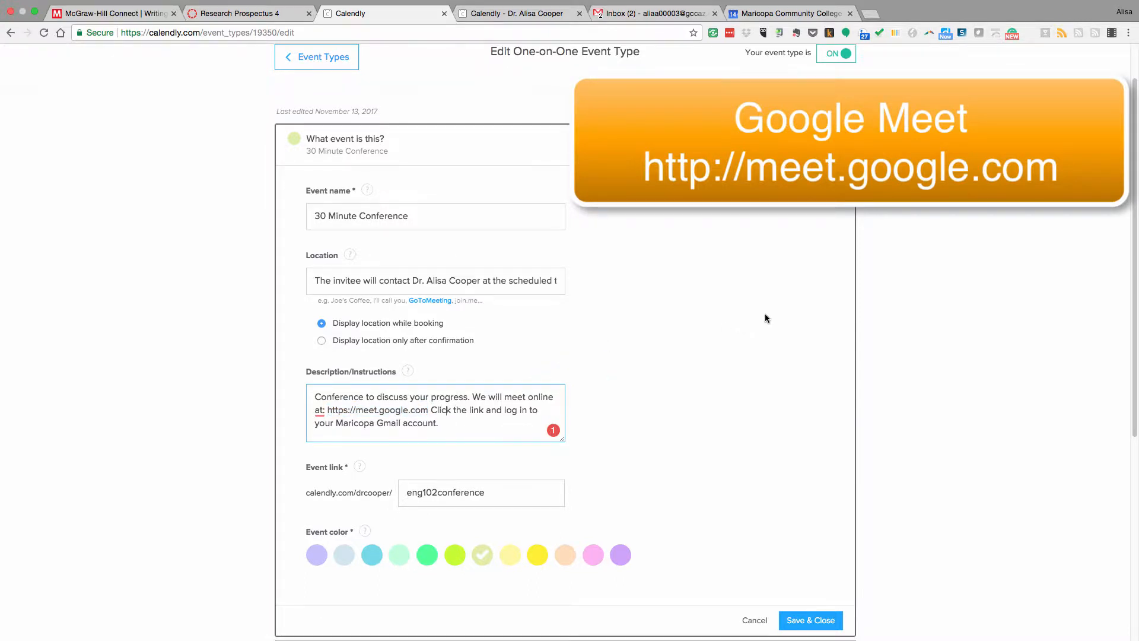
scroll(764, 318, down, 5)
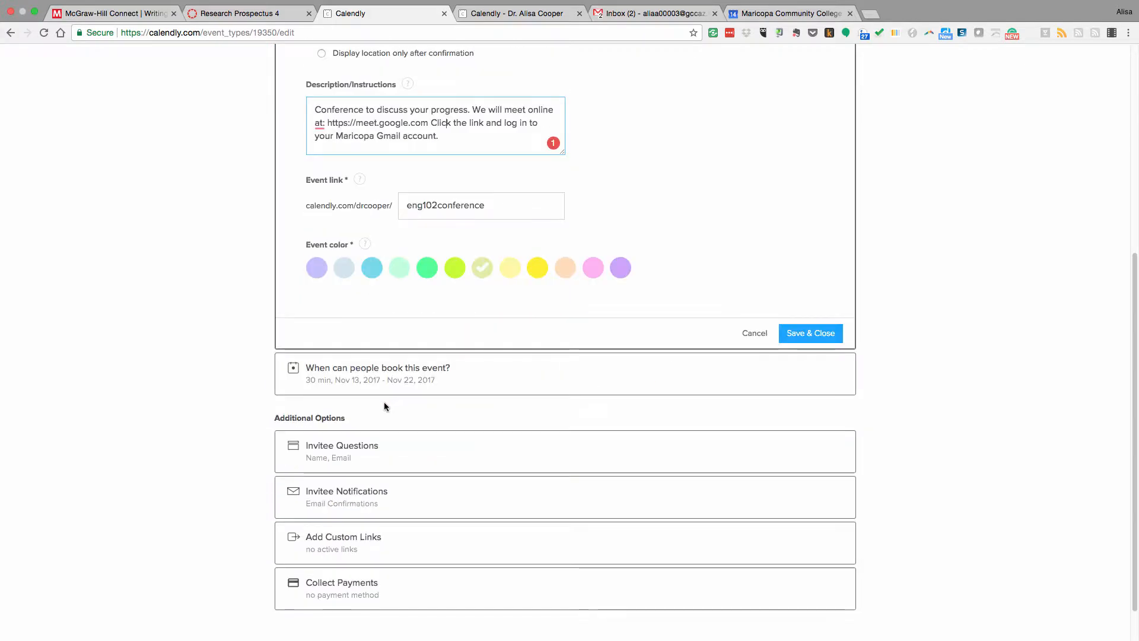
click(376, 379)
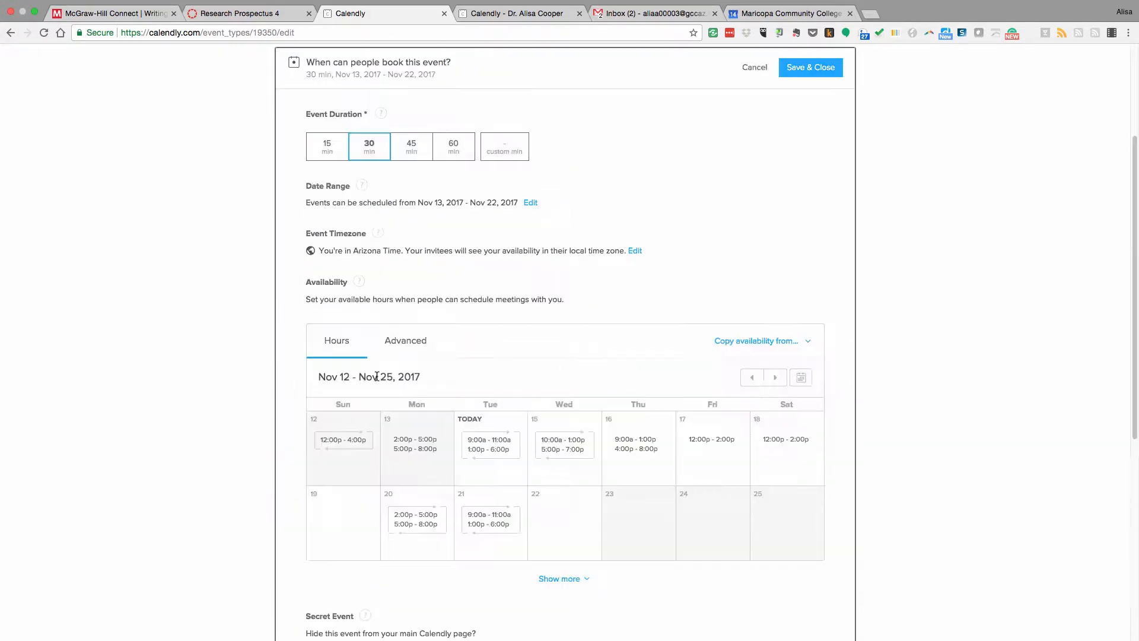
scroll(511, 328, down, 1)
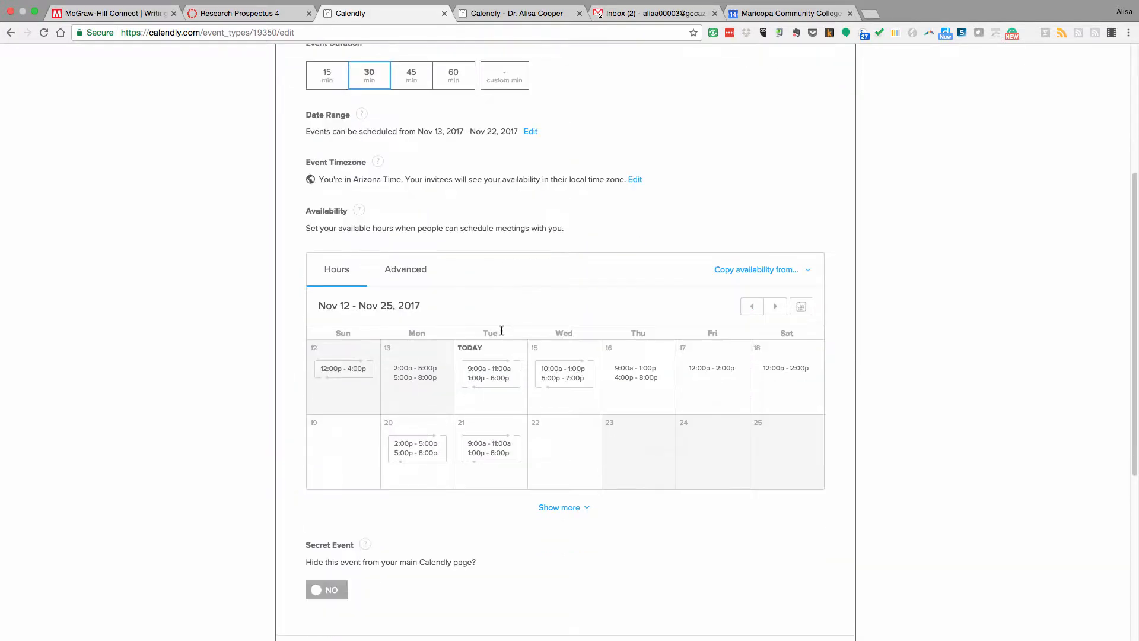
click(564, 458)
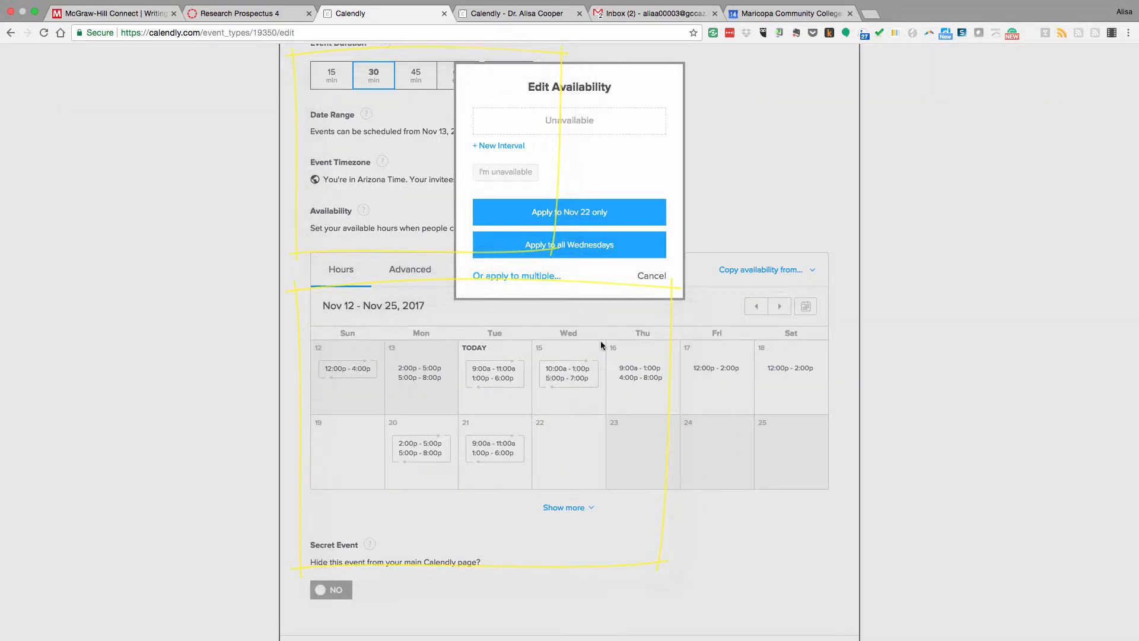
click(500, 146)
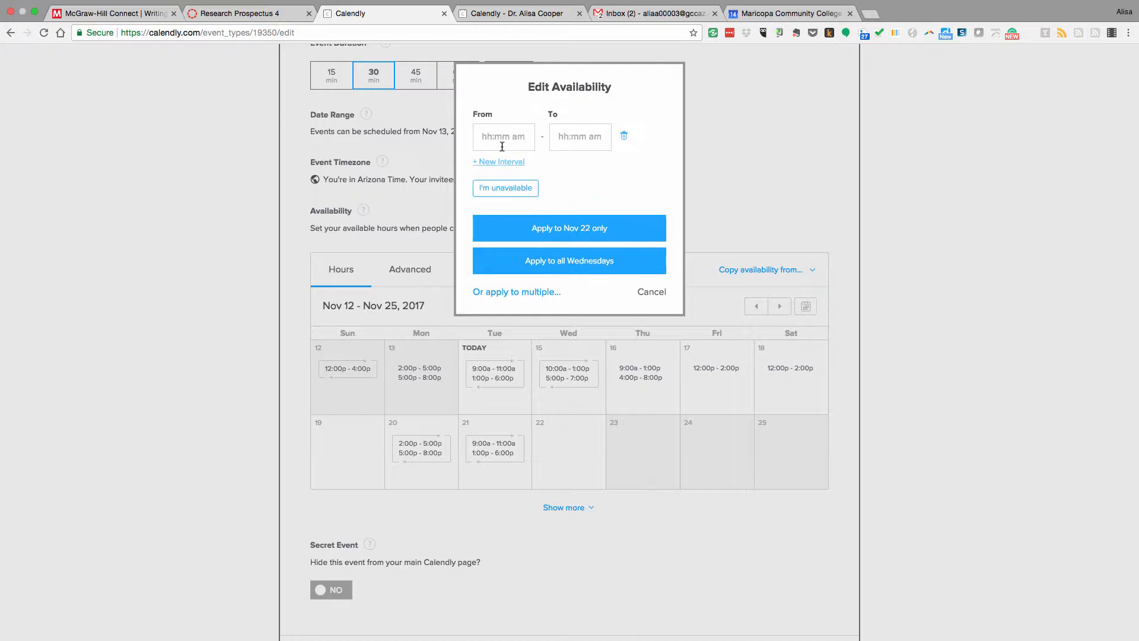
click(489, 138)
text(08)
key(BackSpace)
key(BackSpace)
text(:00 am)
key(Tab)
text(10:00 am)
click(604, 182)
click(561, 229)
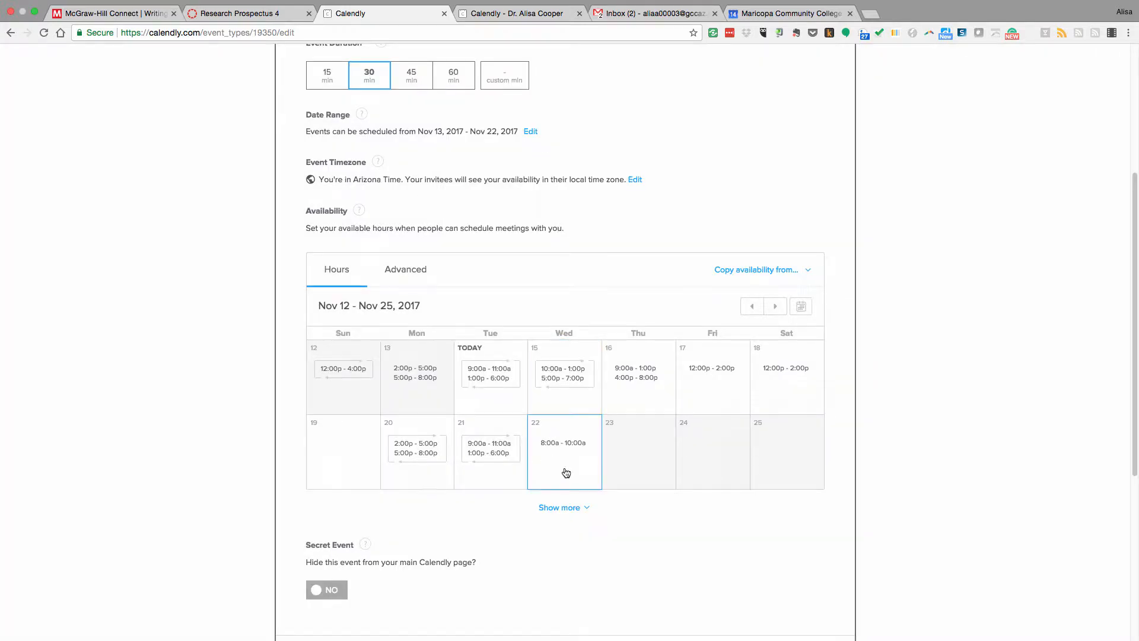
click(559, 444)
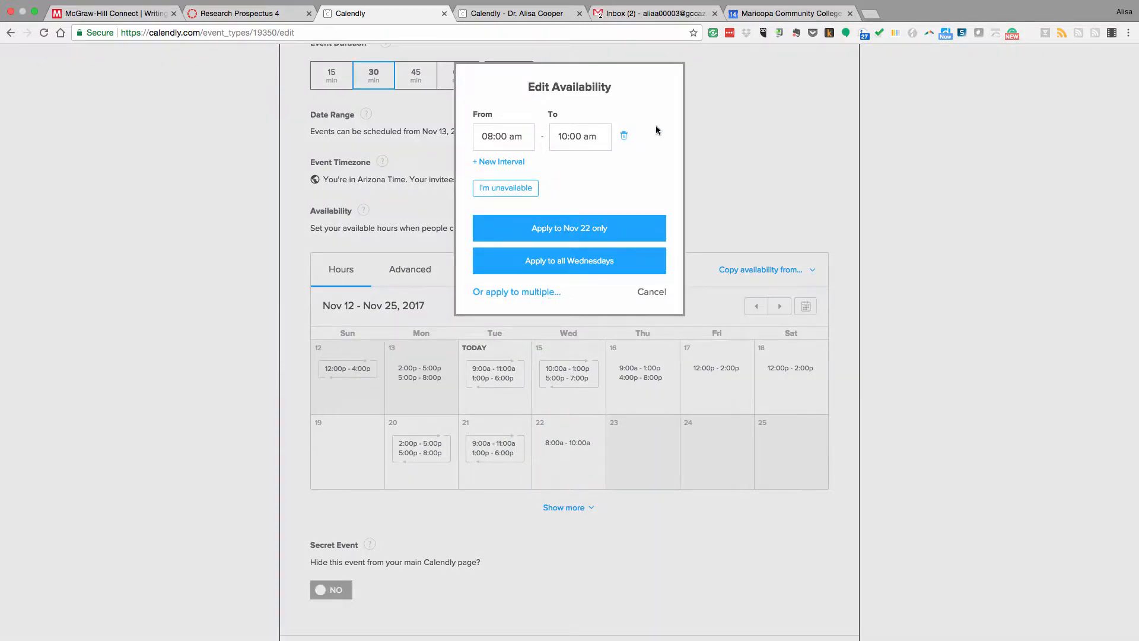
click(622, 137)
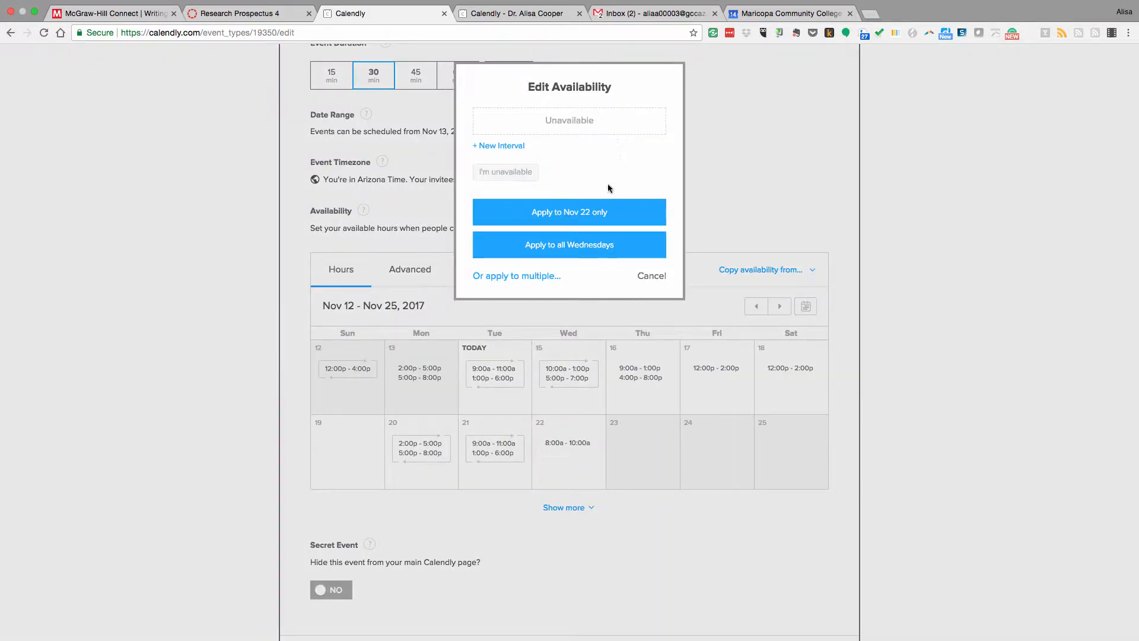
click(652, 276)
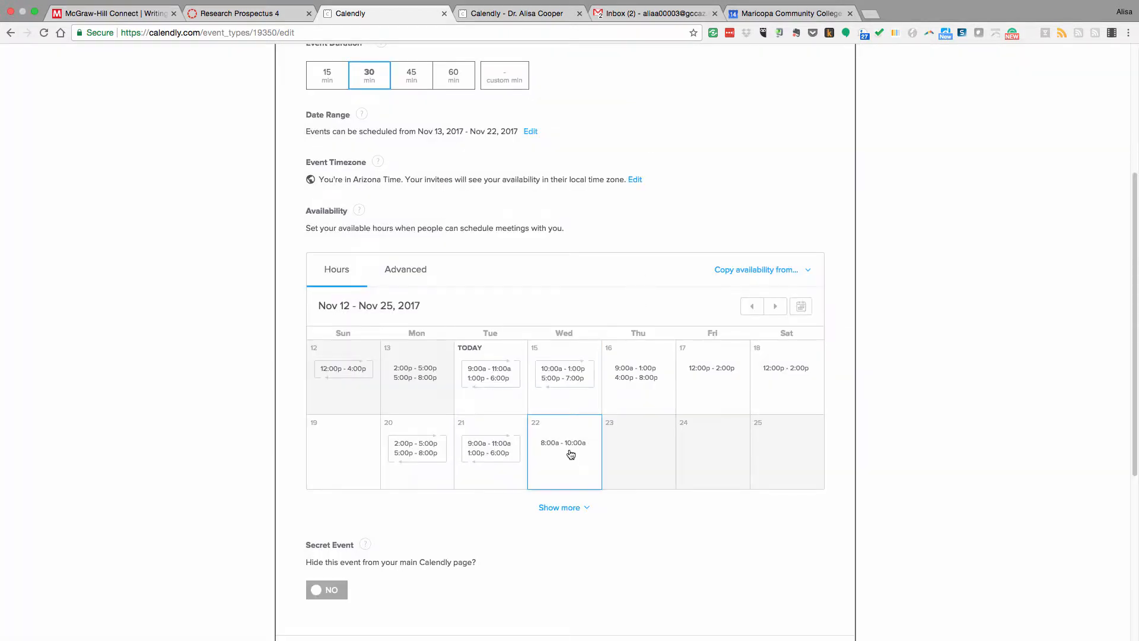
click(567, 442)
click(625, 137)
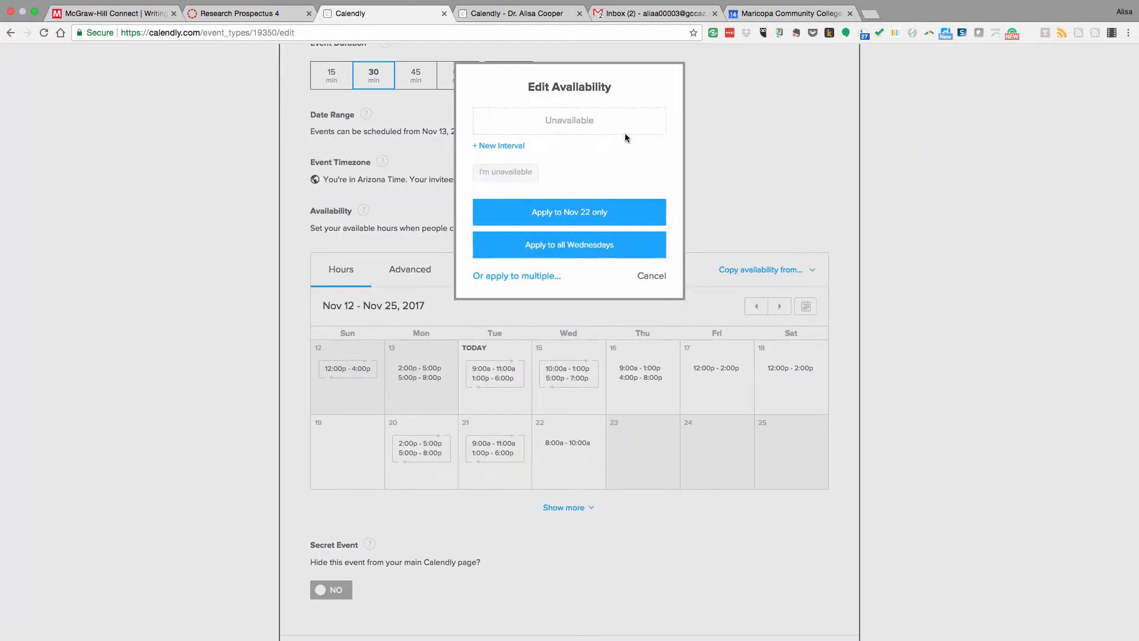
click(574, 214)
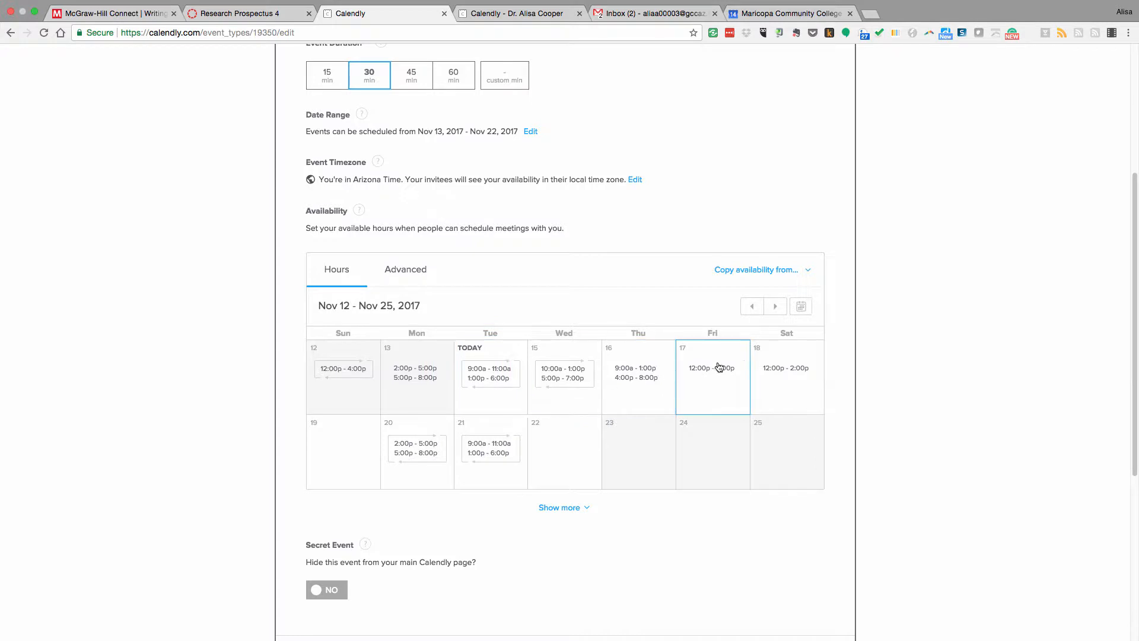
click(489, 395)
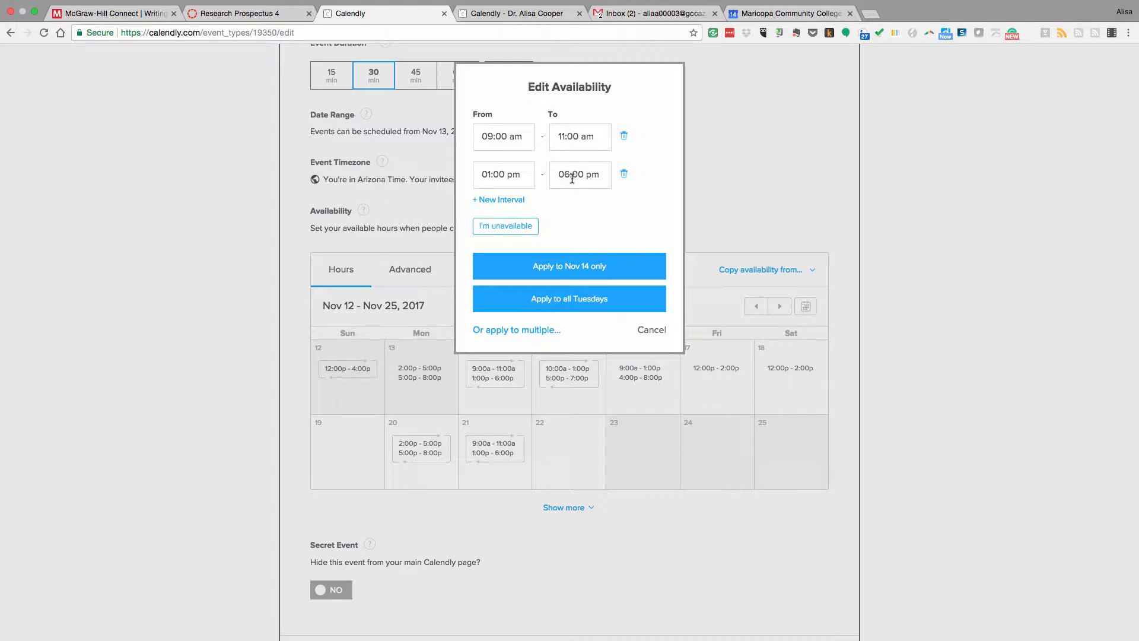
click(644, 330)
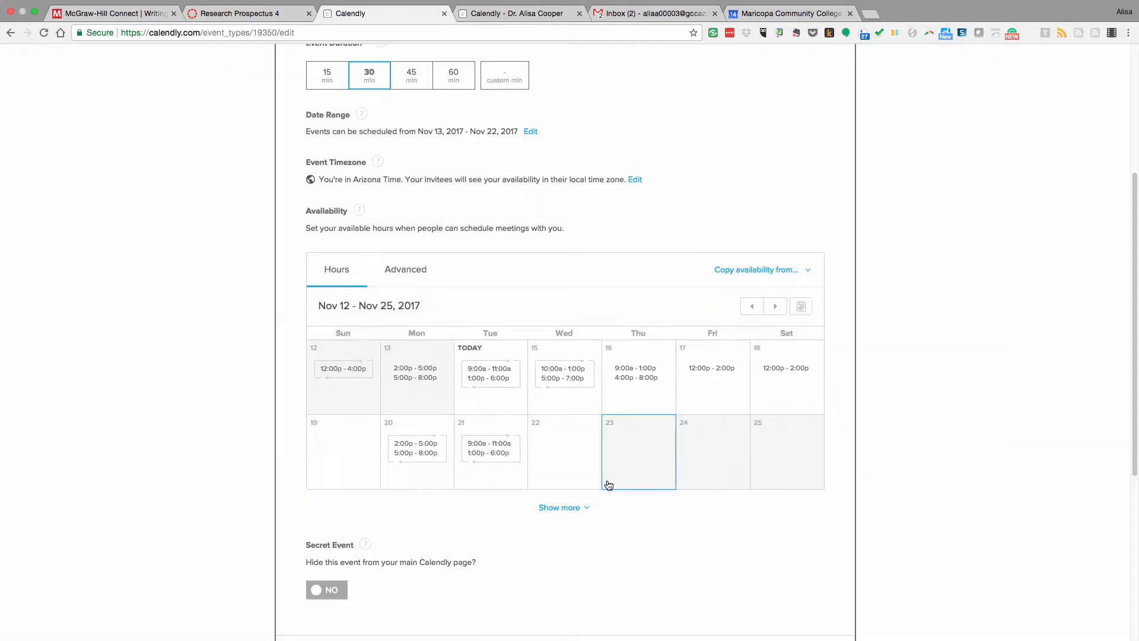
scroll(540, 158, up, 5)
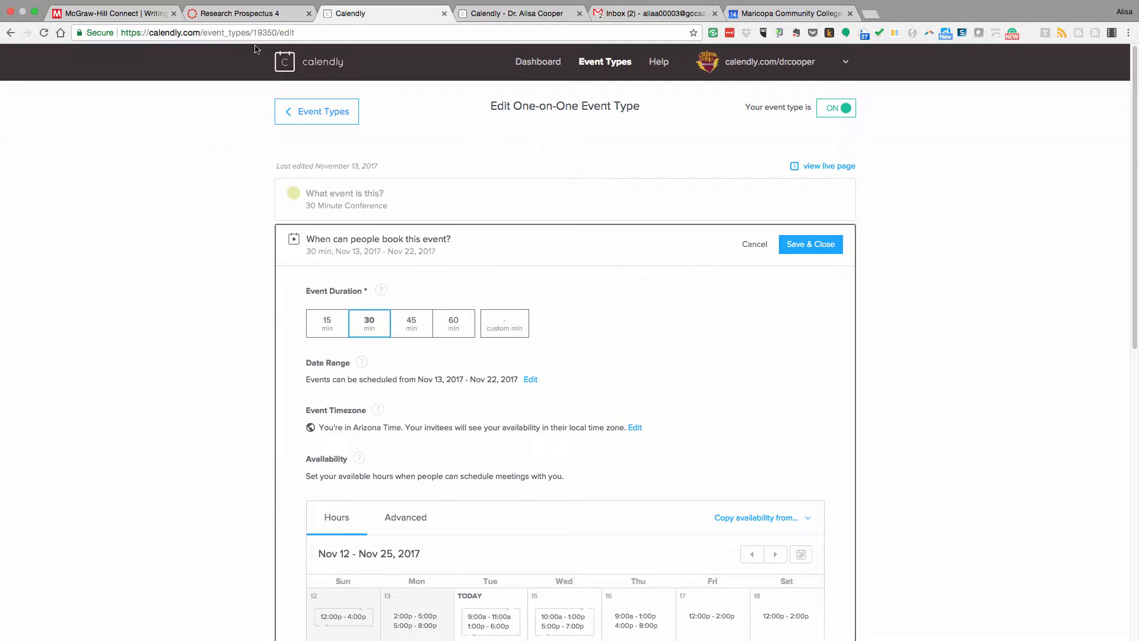
Step: Return to the Canvas Research Prospectus 4 assignment with its calendly.com/drcooper/eng102conference link
click(248, 13)
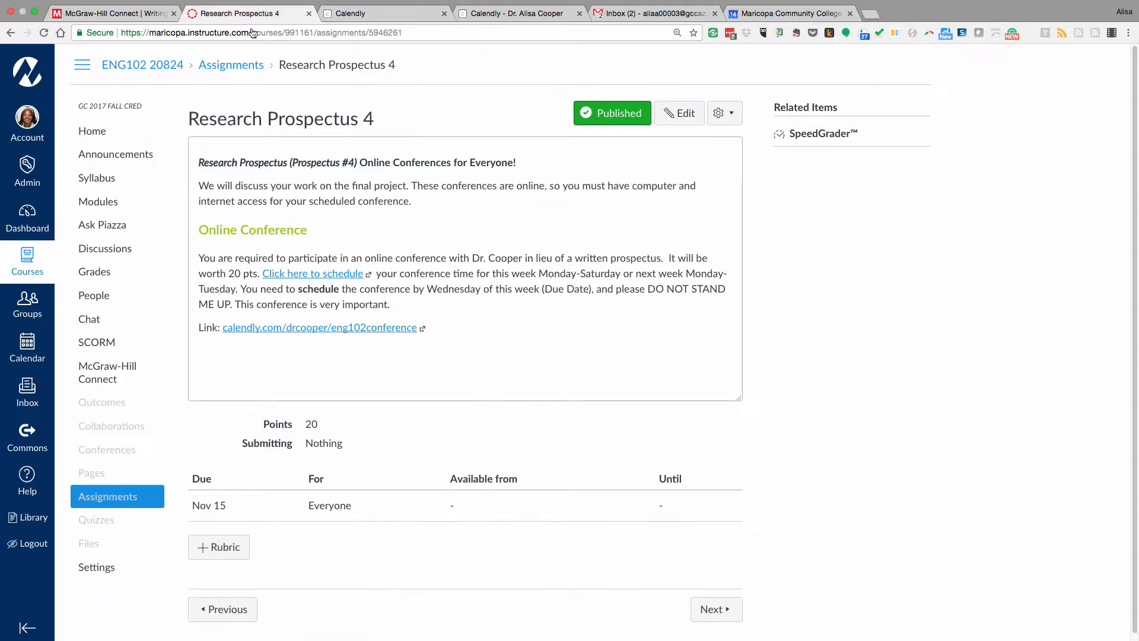
Step: Open the Calendly booking link and confirm the 12:00pm slot on Friday, November 17
click(305, 330)
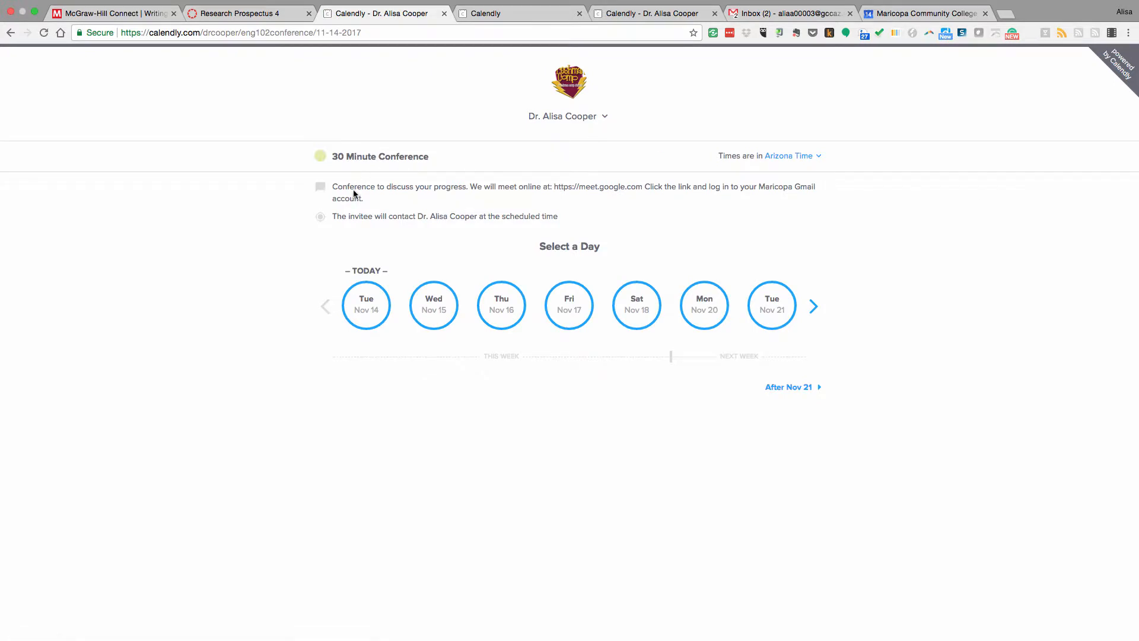
drag(334, 187, 376, 193)
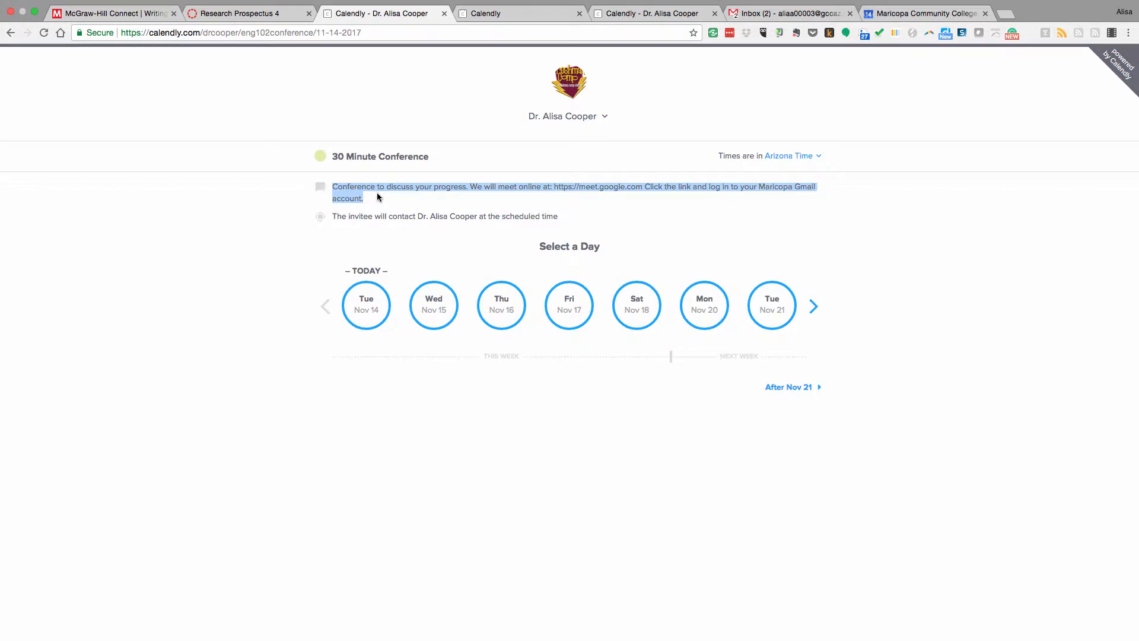
click(412, 191)
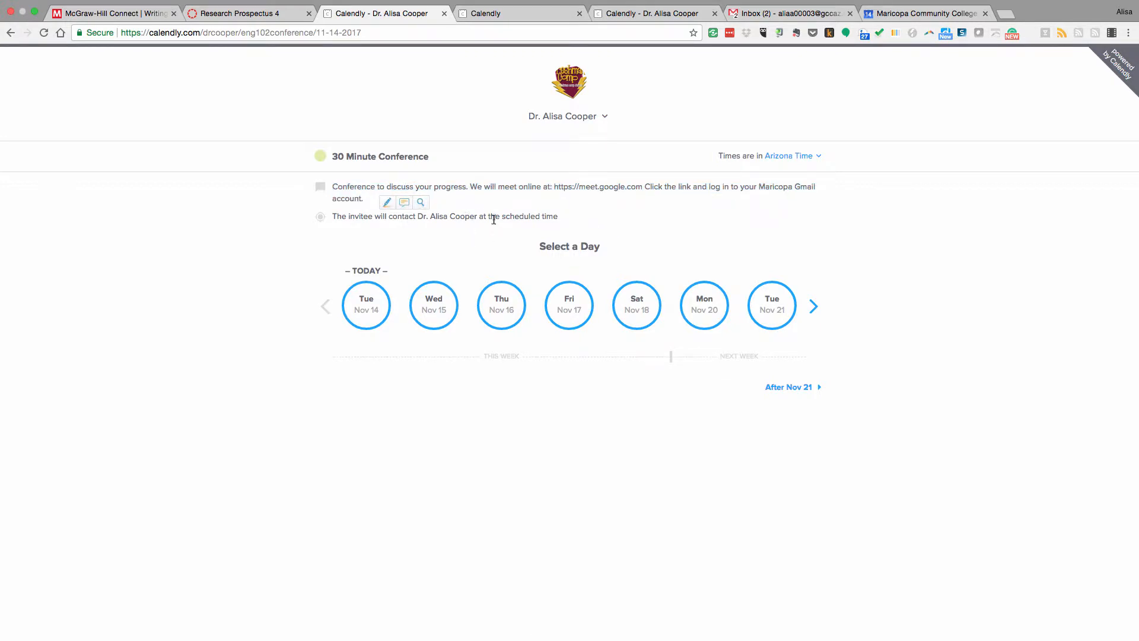
click(567, 303)
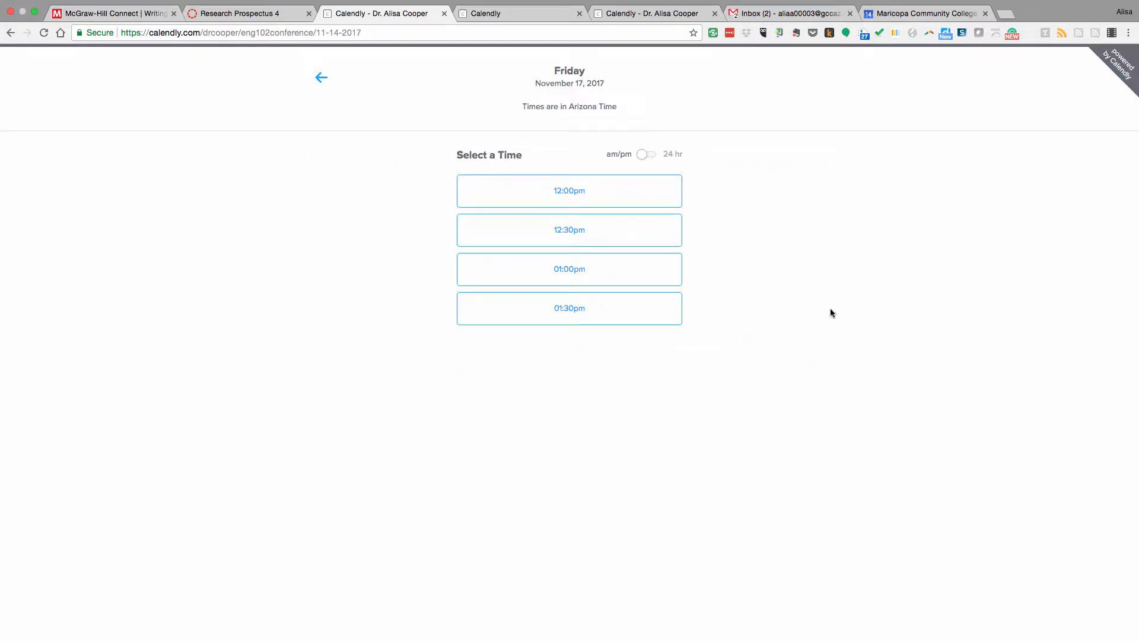
click(567, 192)
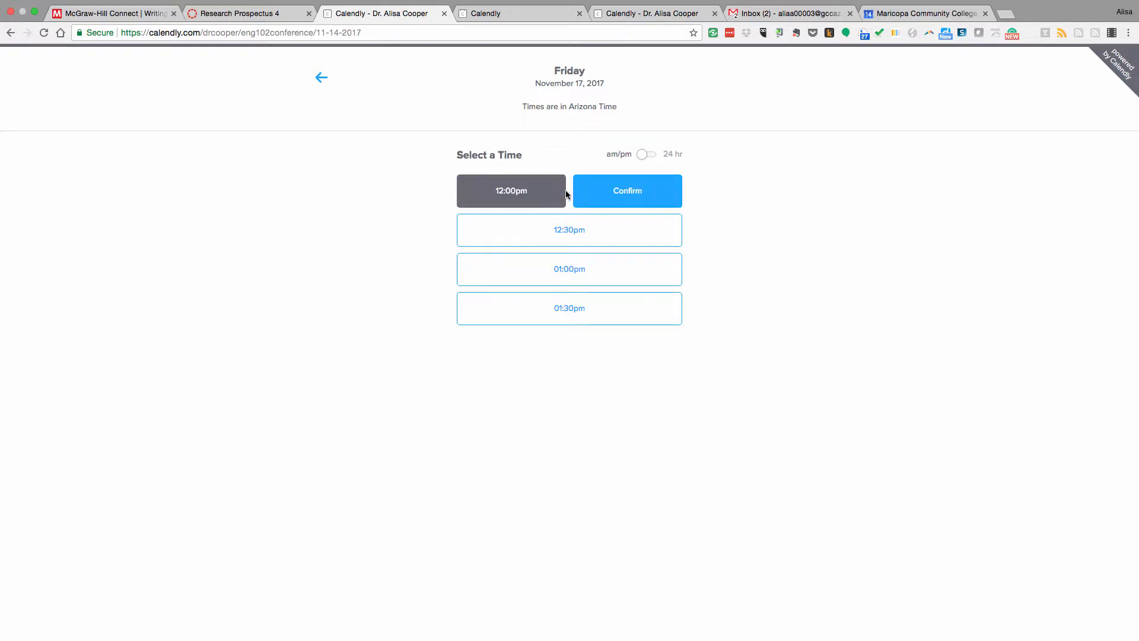
click(624, 192)
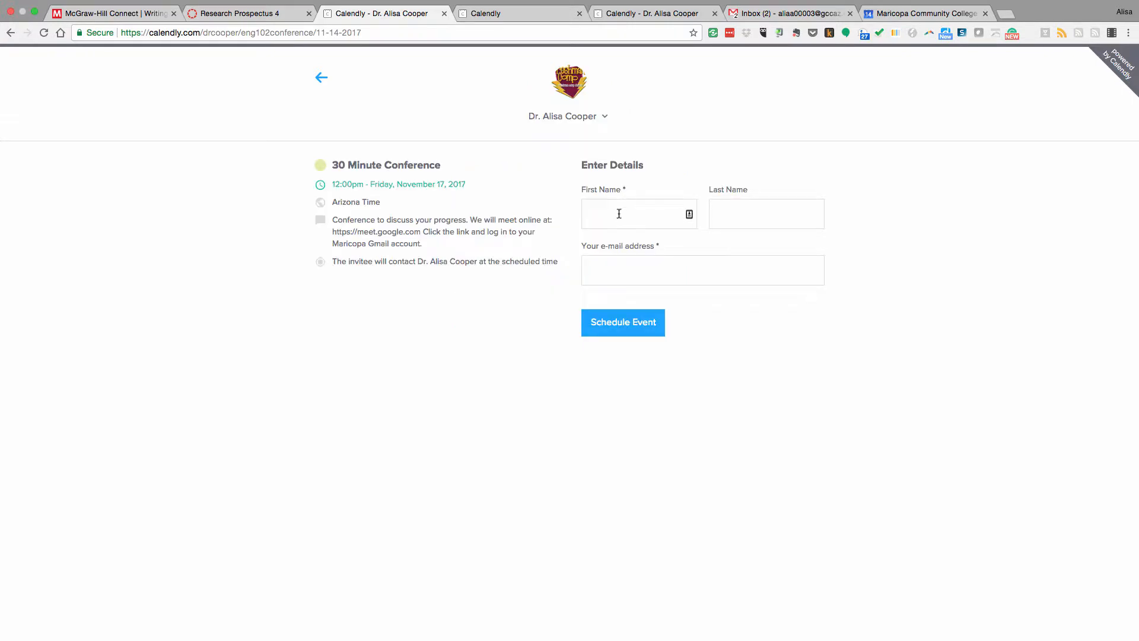
Step: Enter the invitee's first and last name and schedule the 12:00pm November 17 conference
click(617, 214)
text(A)
text(lissa)
key(Tab)
text(Coope)
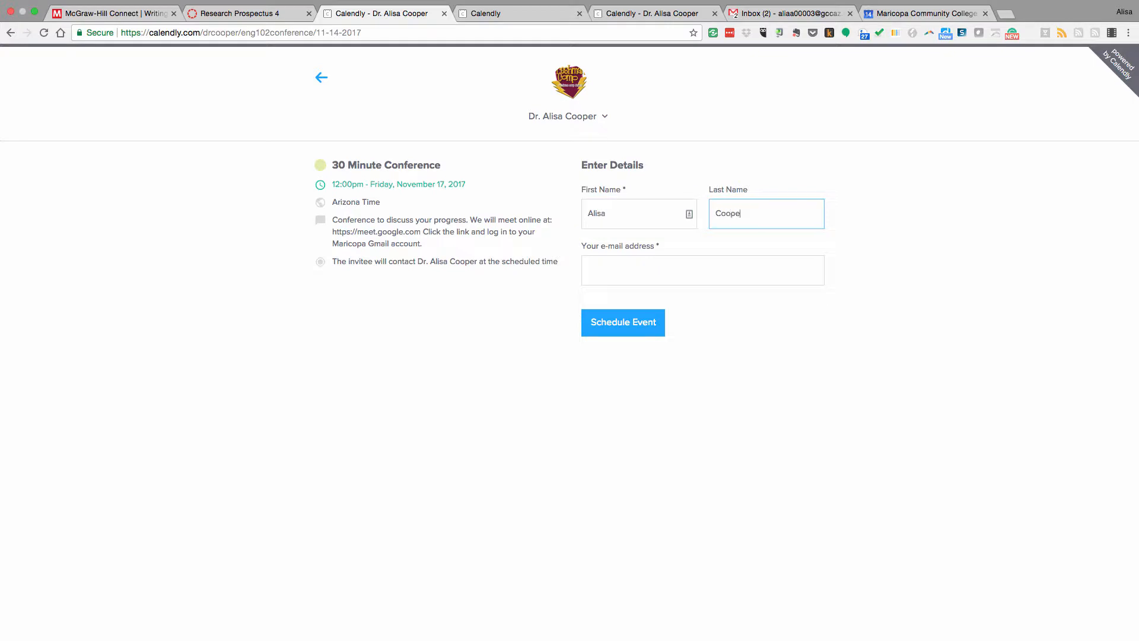
text(r)
key(Tab)
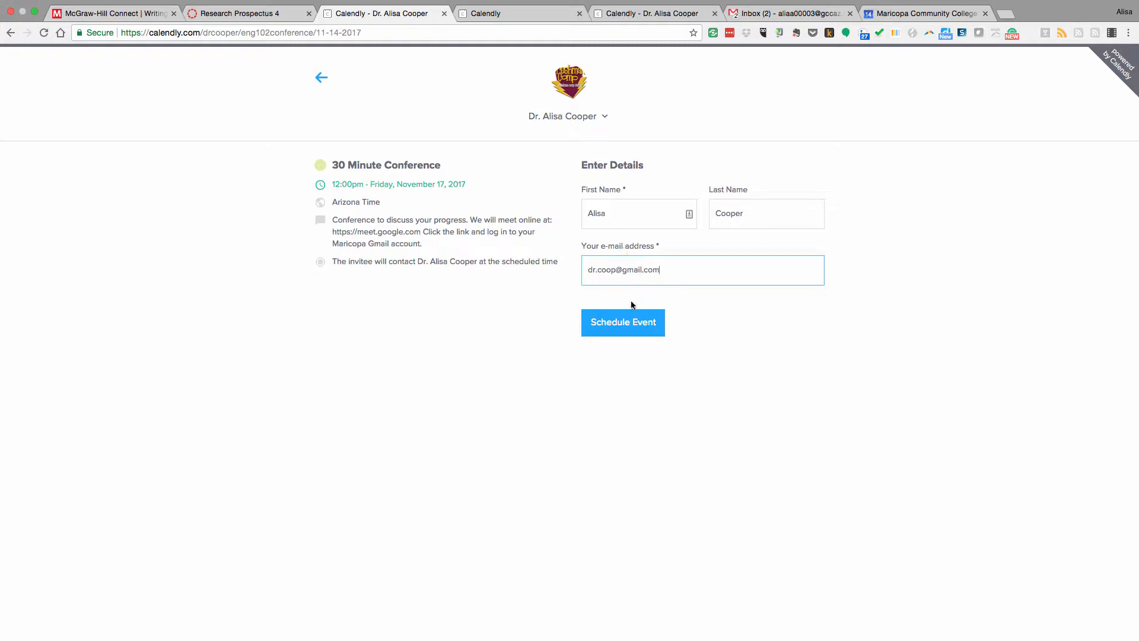
click(614, 321)
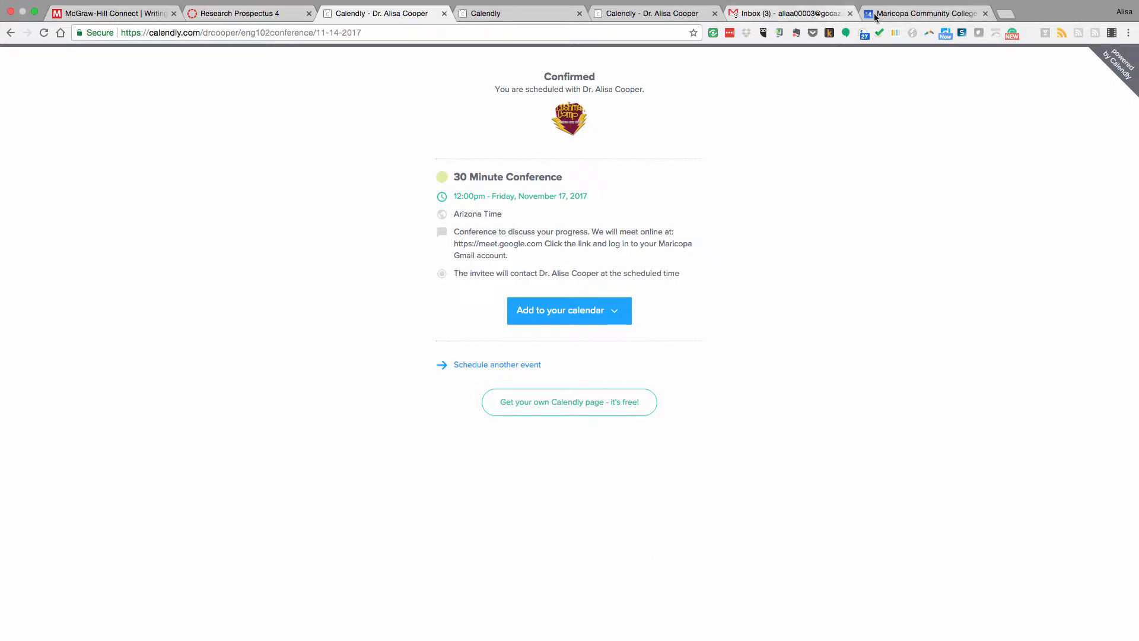
Step: In Google Calendar, open the November 17 12:00–12:30pm conference event's edit page
click(898, 16)
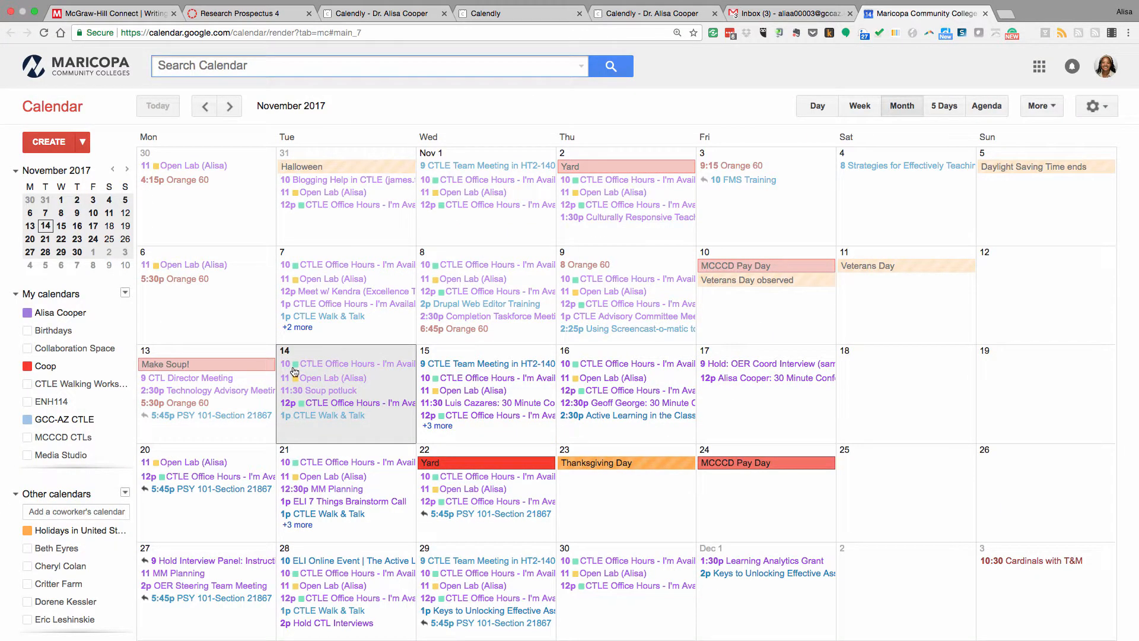
click(752, 380)
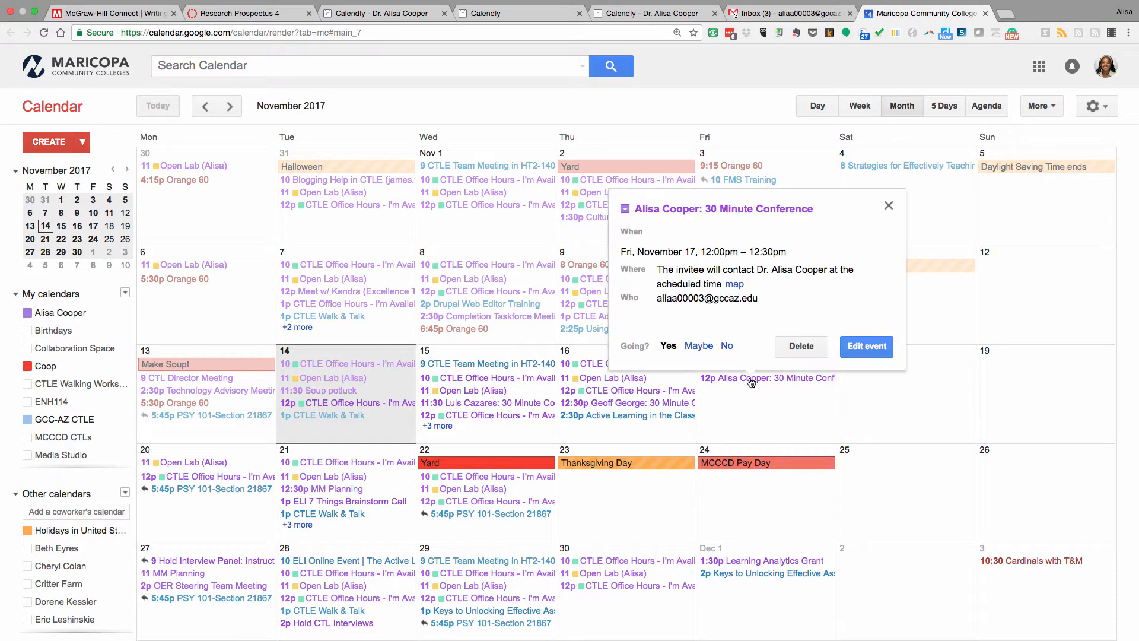
click(867, 346)
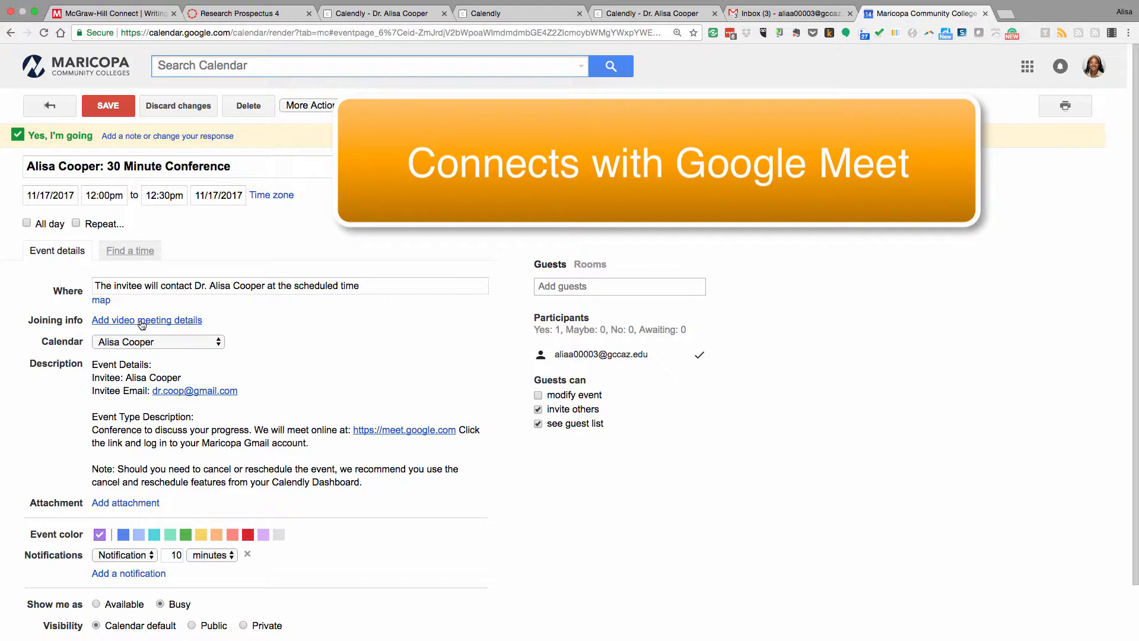
Step: Add Google Meet video details and invite the booked person, copied from the description, as a guest
click(147, 324)
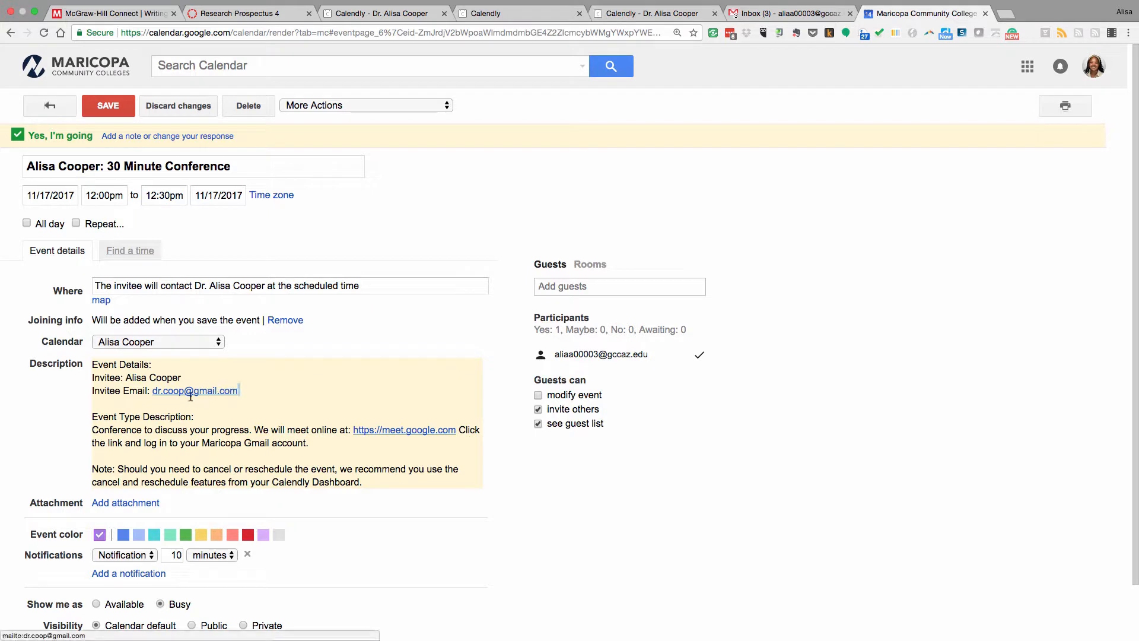
drag(237, 393, 154, 395)
key(super+c)
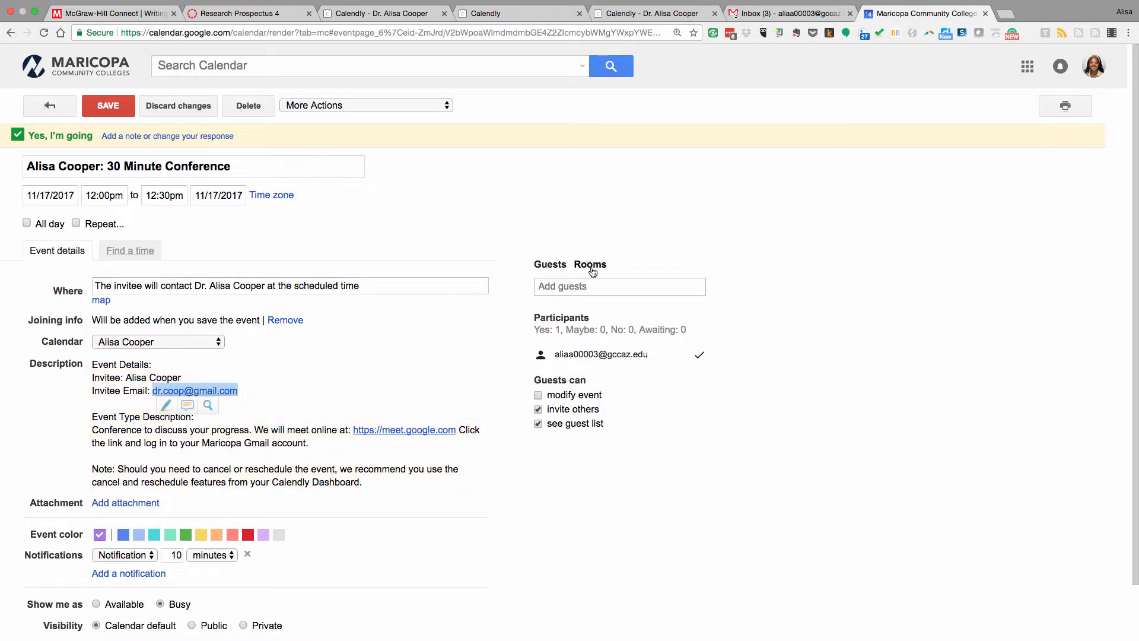
click(559, 290)
key(super+v)
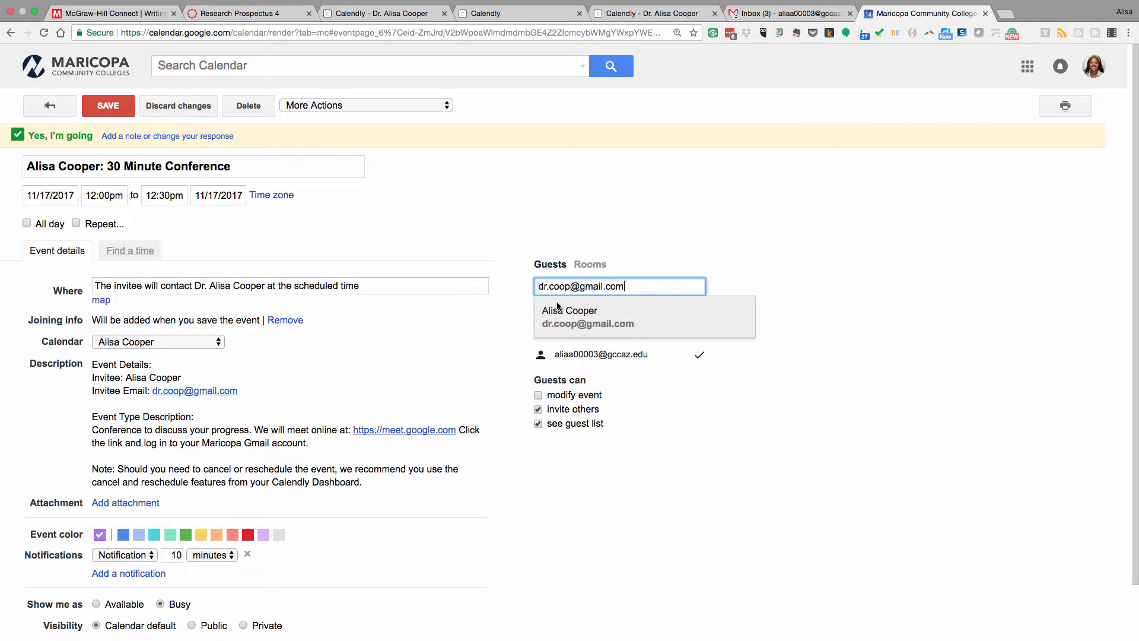
click(558, 322)
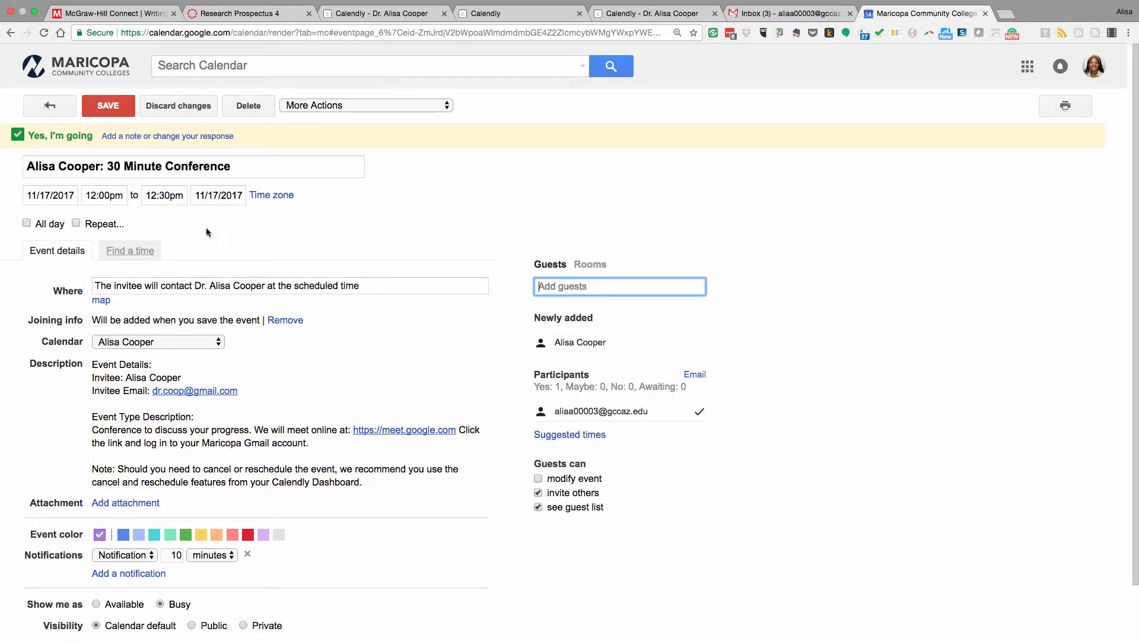
click(105, 111)
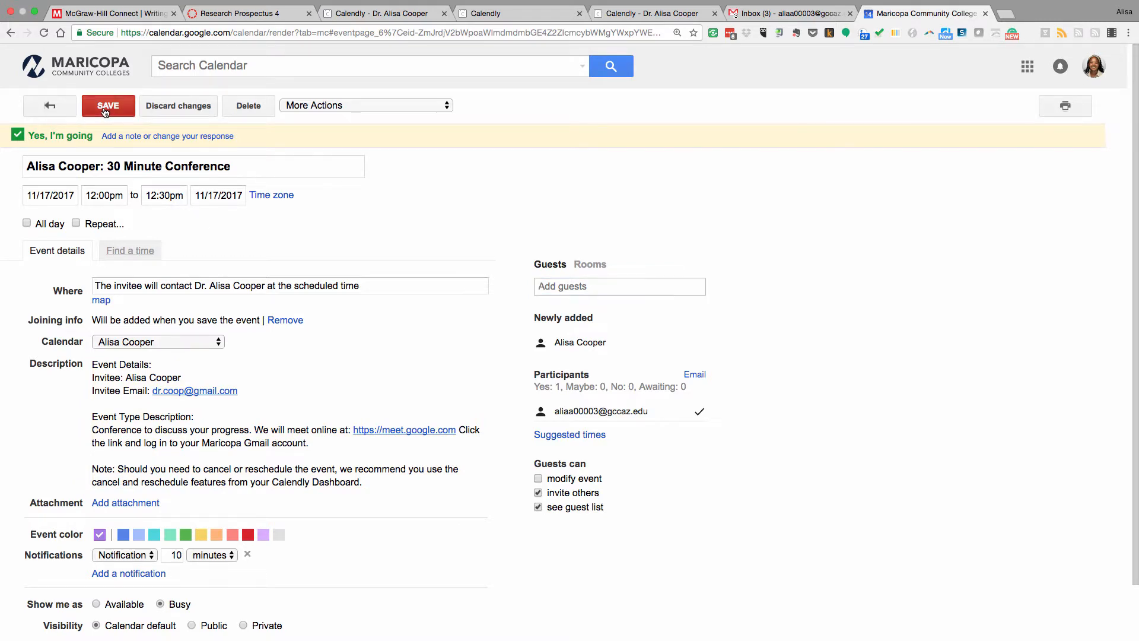
Step: Send the invitation to the new guest and reopen the updated November 17 conference event
click(490, 369)
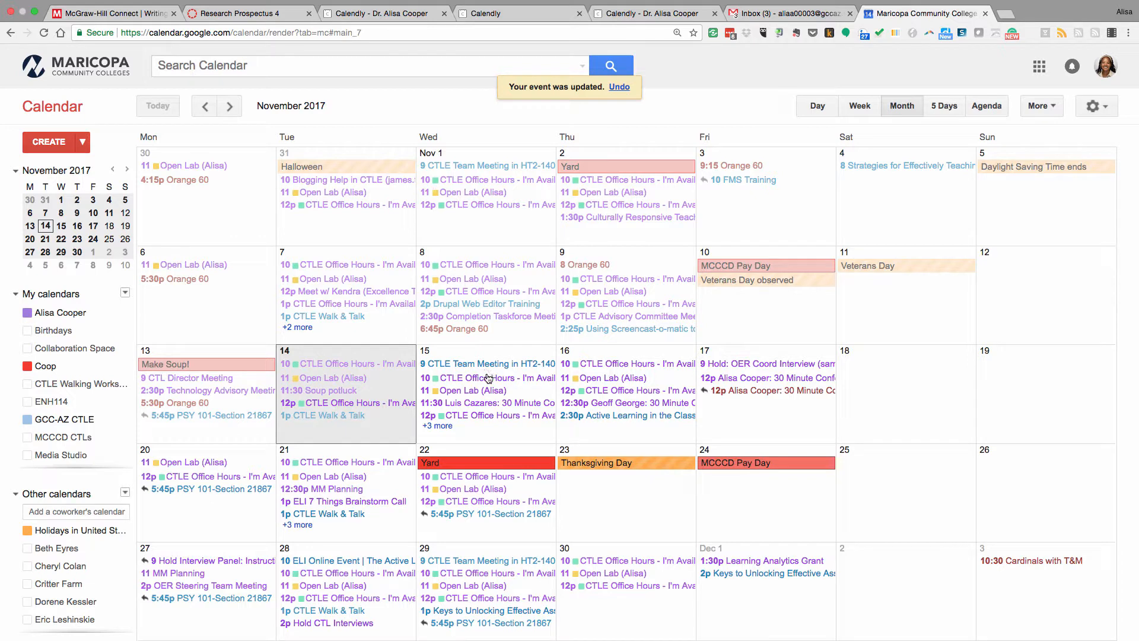
click(740, 391)
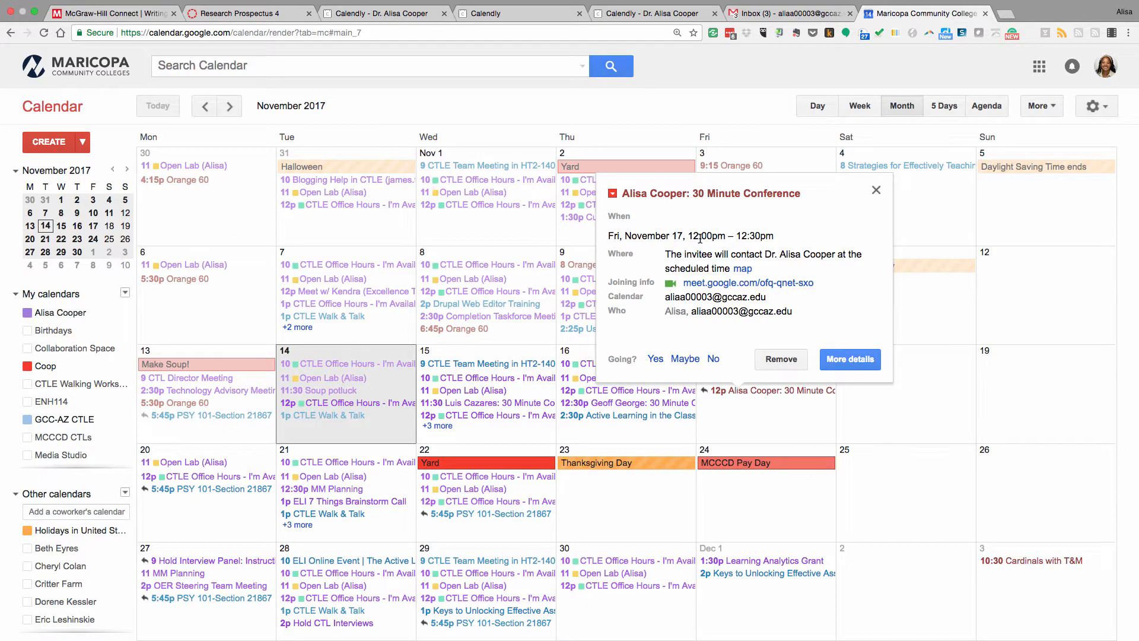
Step: Open the event's meet.google.com joining link to reach the Google Meet pre-join screen
click(741, 283)
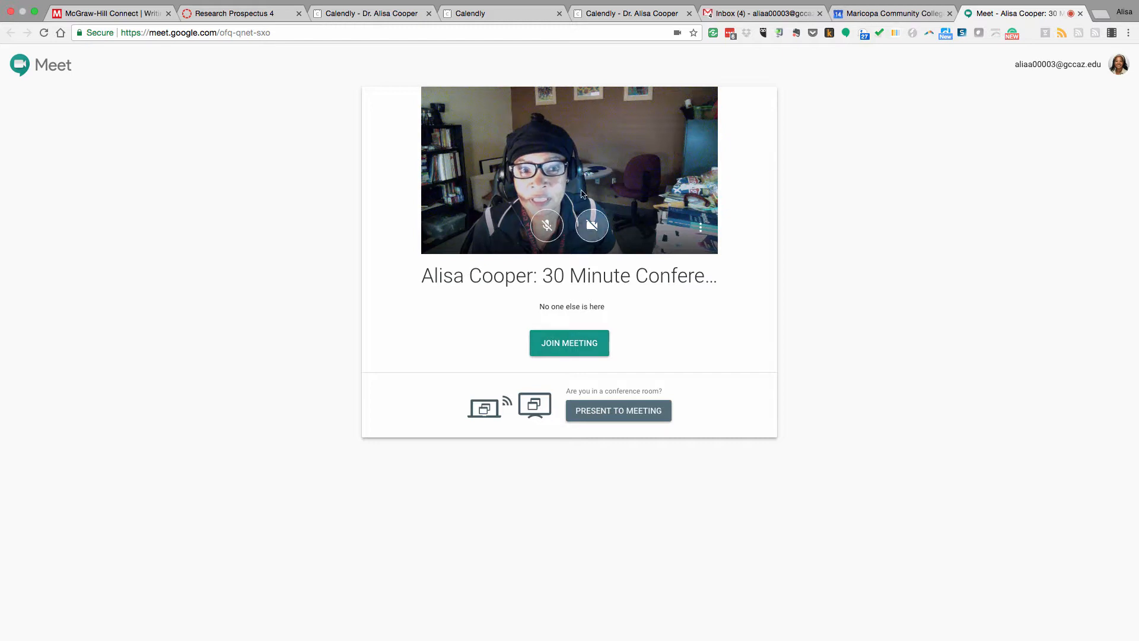
Step: Open Calendly's Calendar connection settings from the account menu, leaving the unsaved event type edit
click(356, 14)
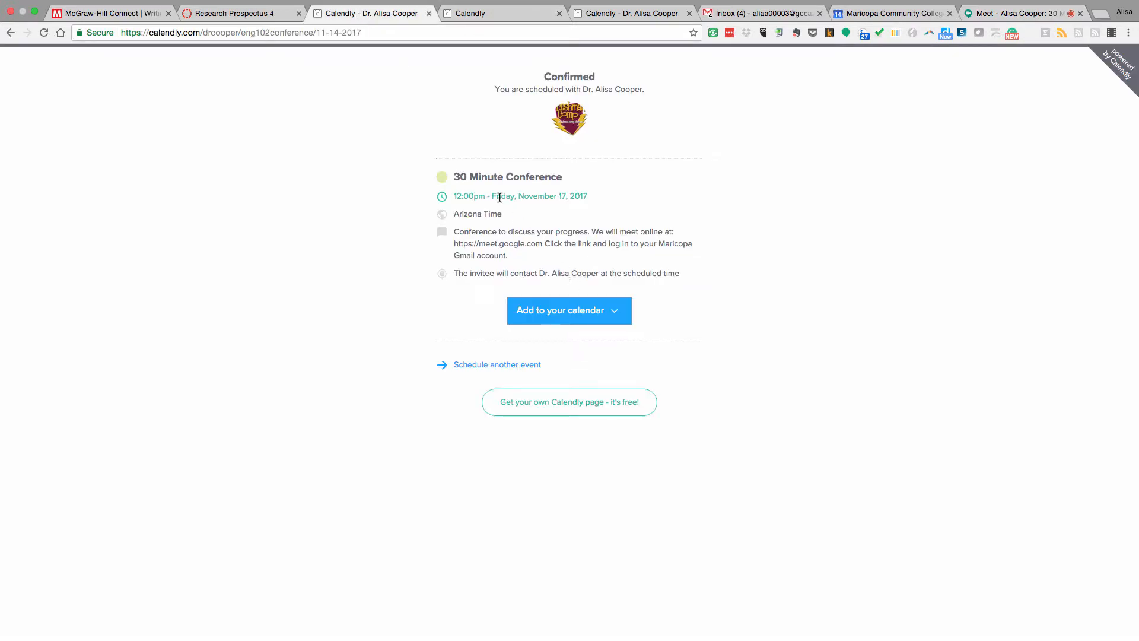
click(493, 15)
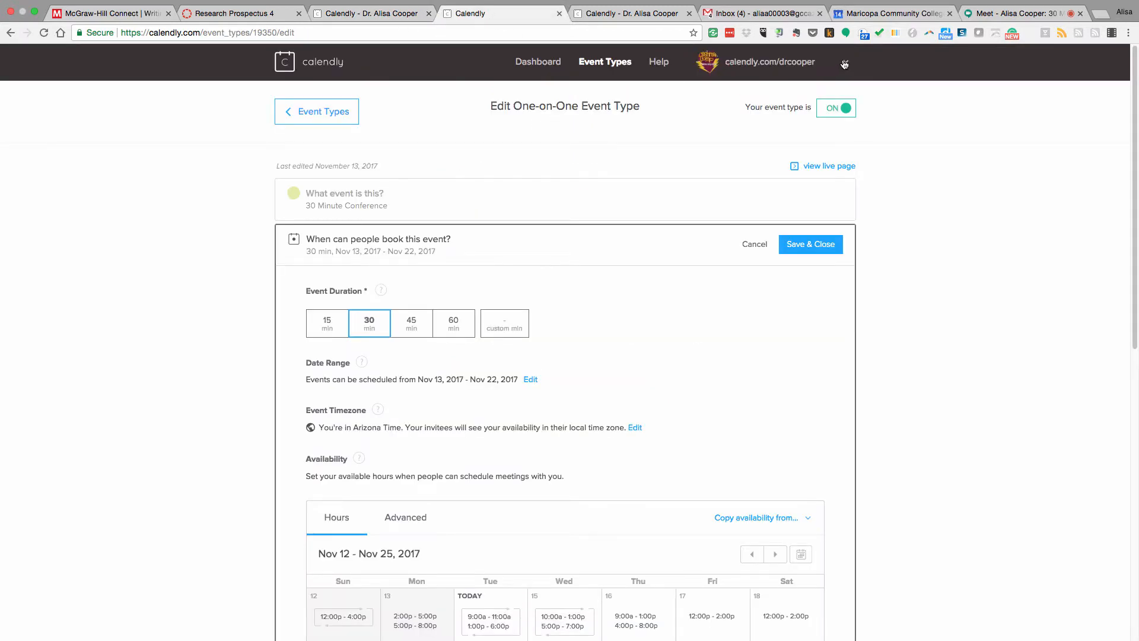
click(845, 65)
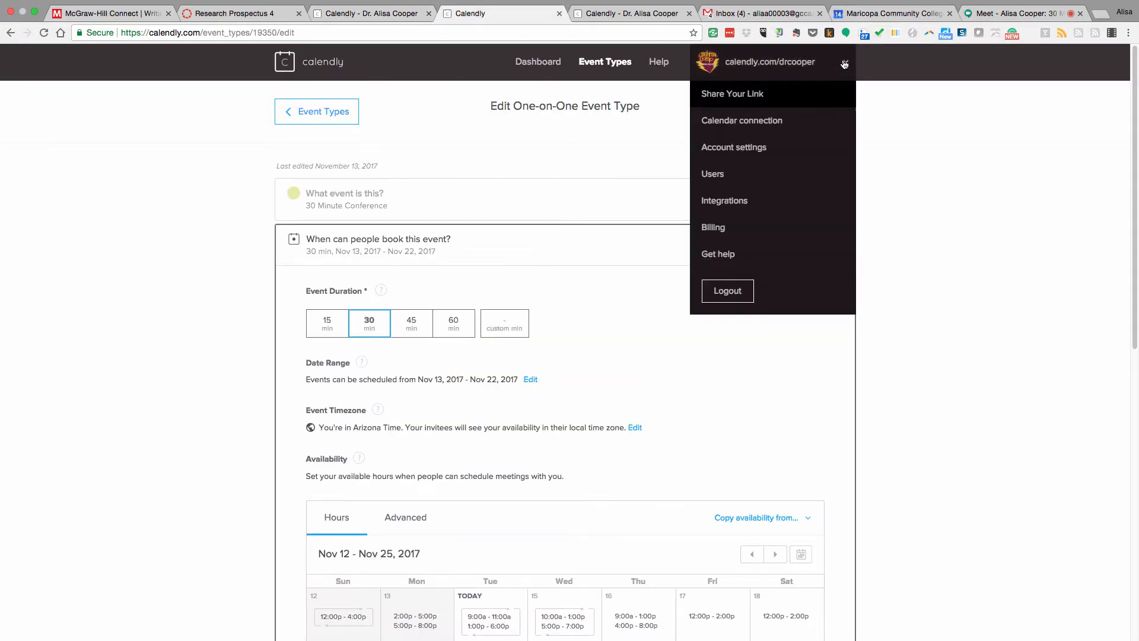
click(732, 122)
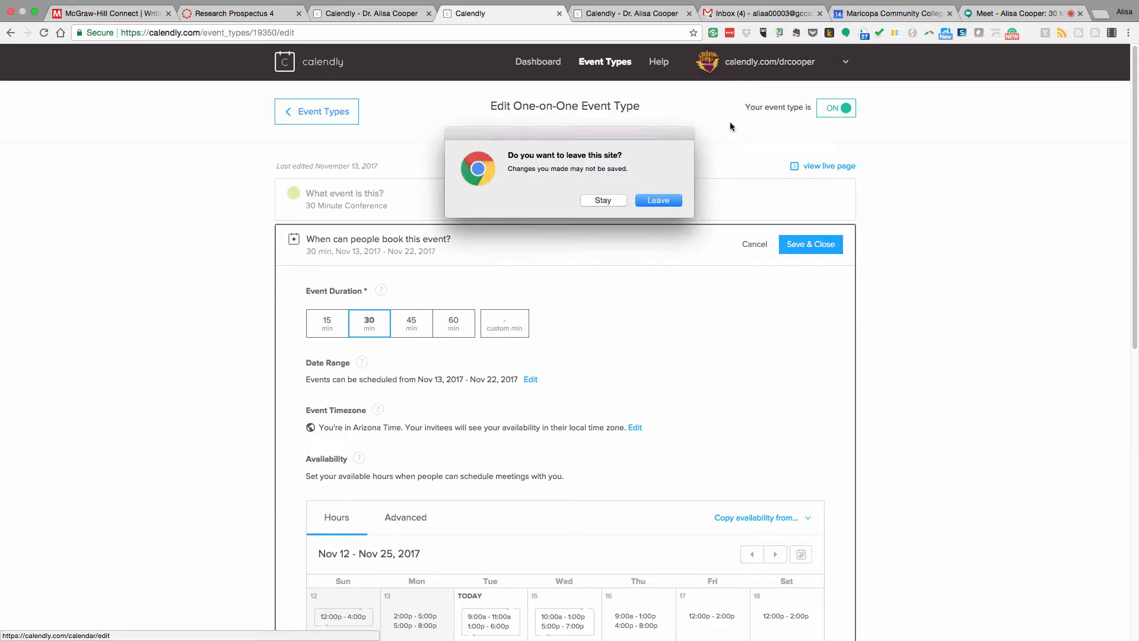
click(742, 130)
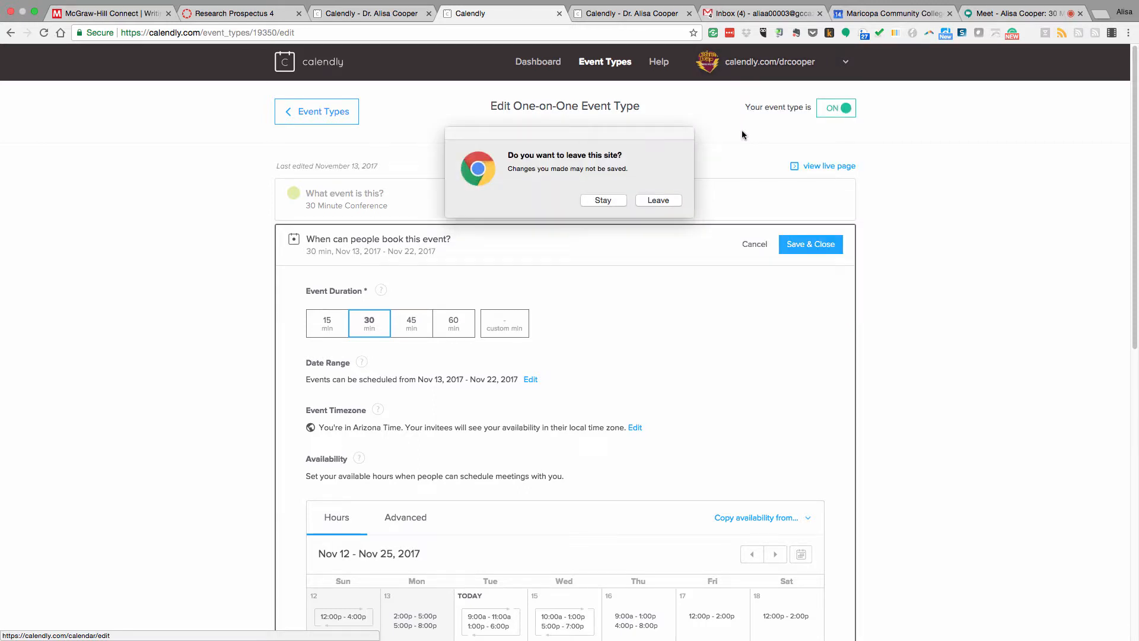
click(651, 202)
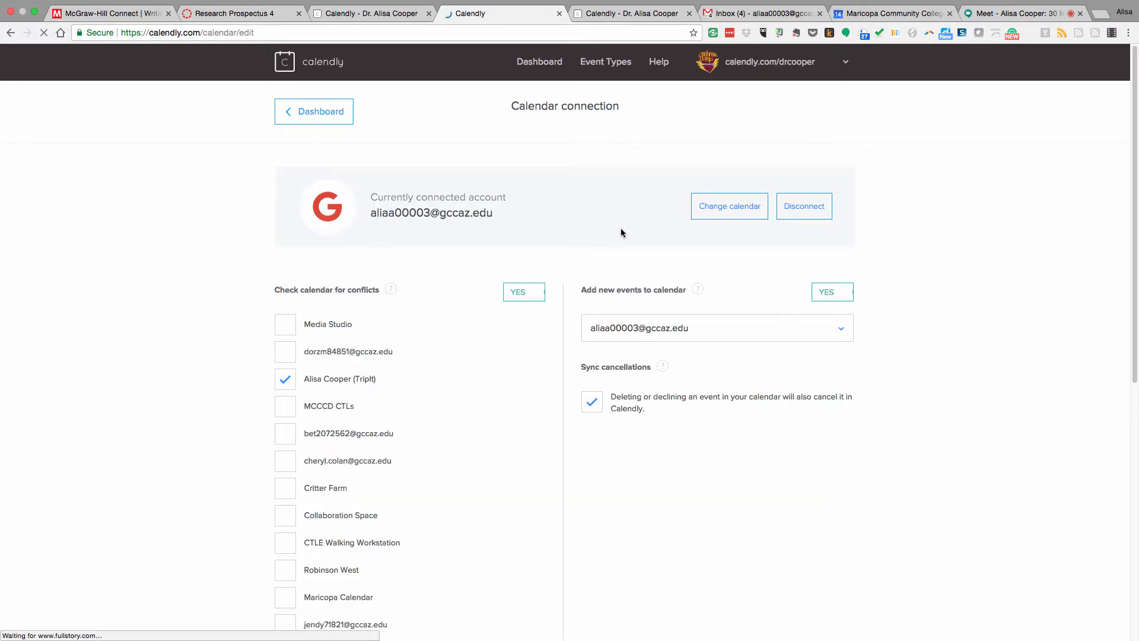
scroll(544, 331, down, 2)
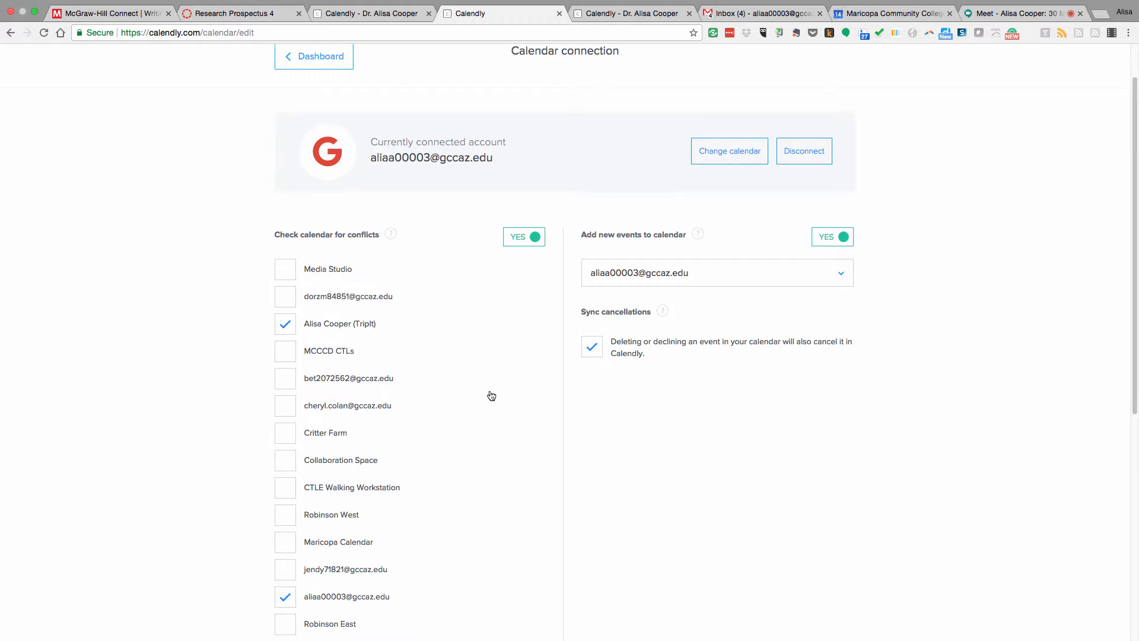
scroll(492, 396, down, 2)
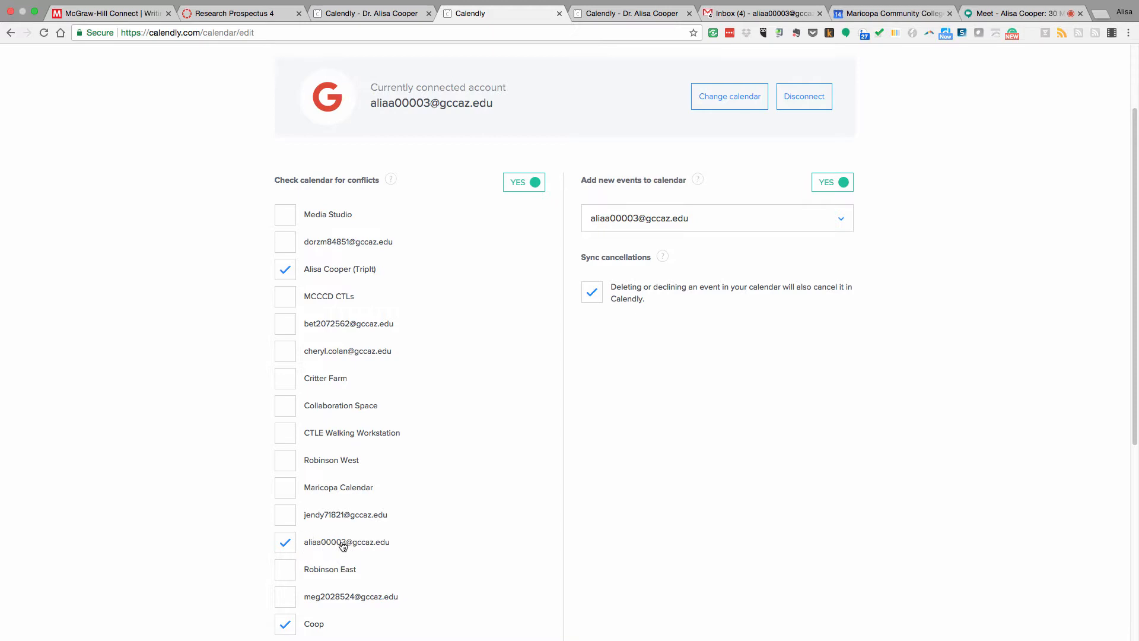
scroll(562, 501, up, 3)
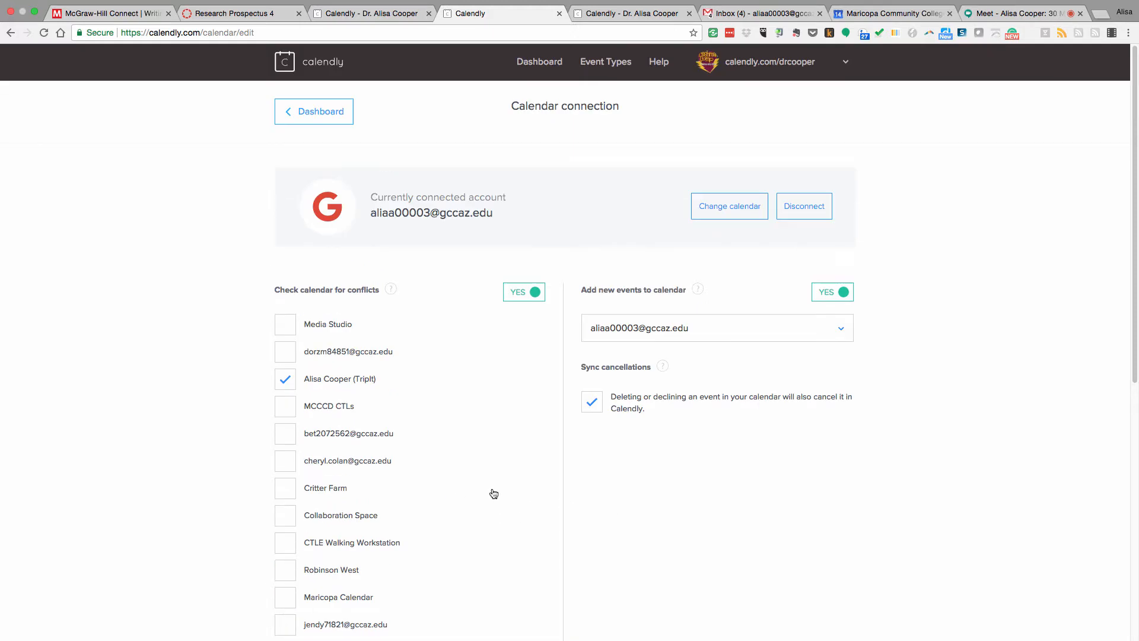
Step: From the dashboard, cancel the November 17 12:00pm conference with the reason 'I forgot I had to work.'
click(847, 65)
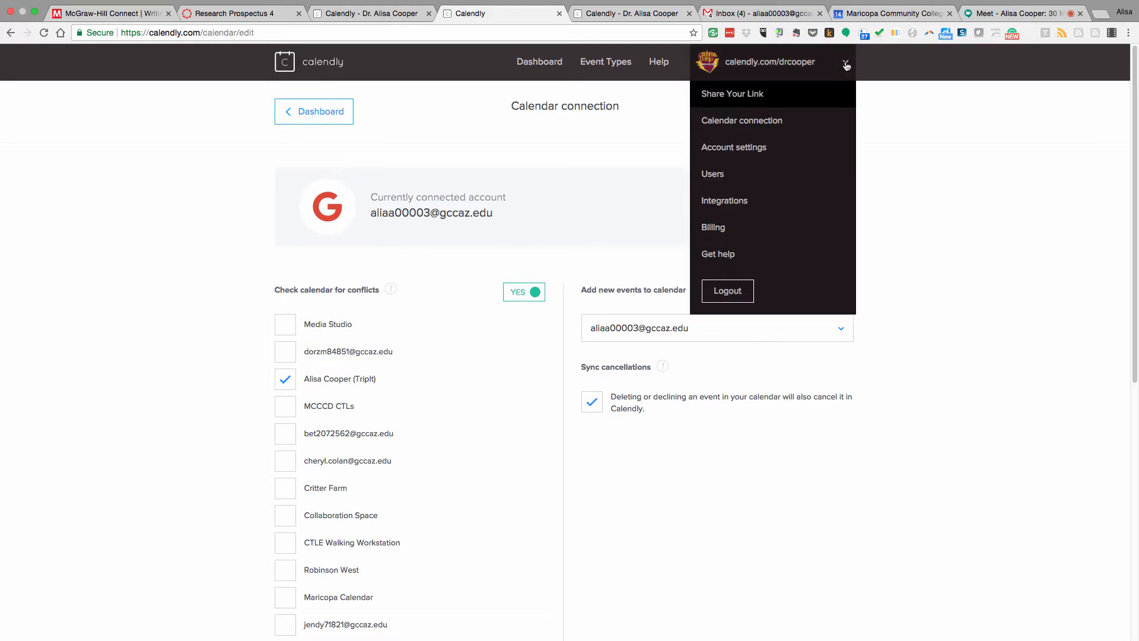
click(35, 182)
click(317, 114)
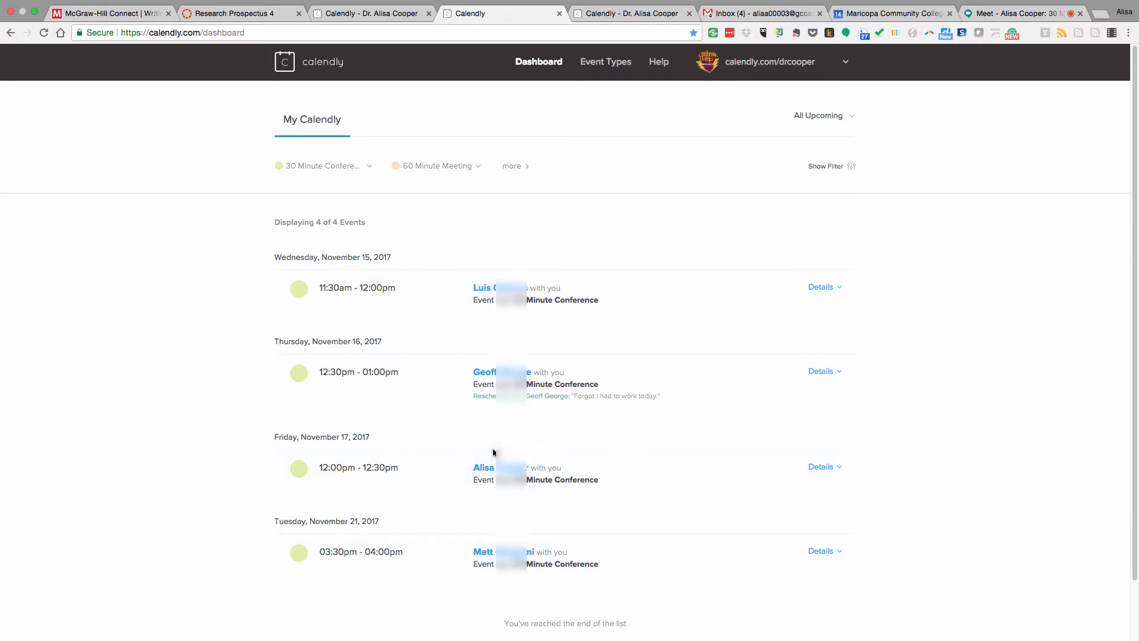
click(837, 468)
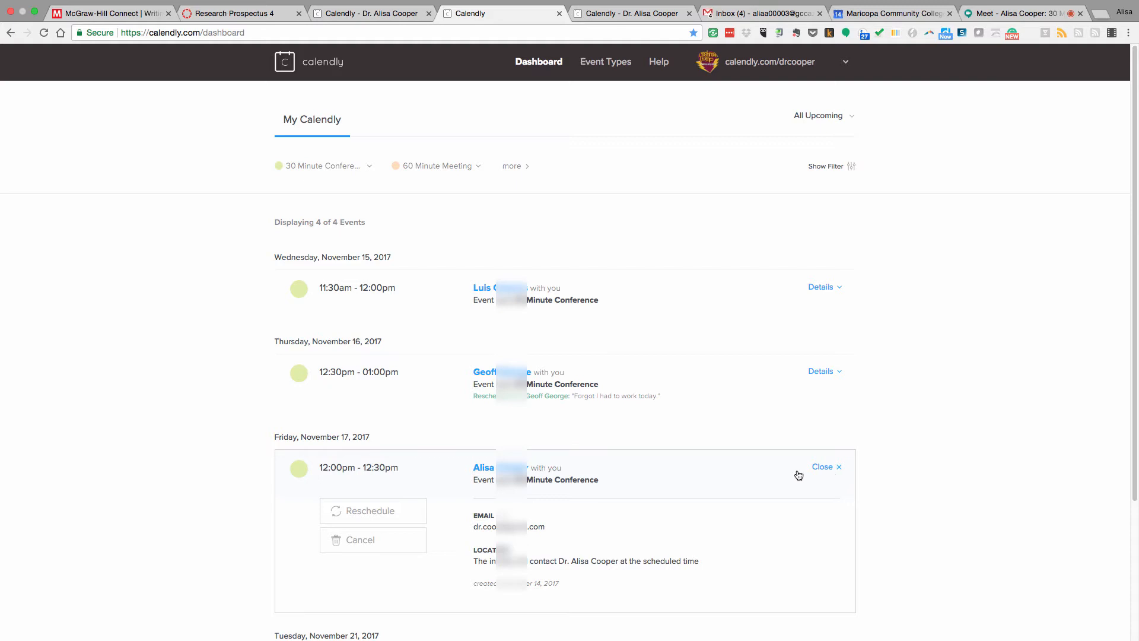
click(356, 542)
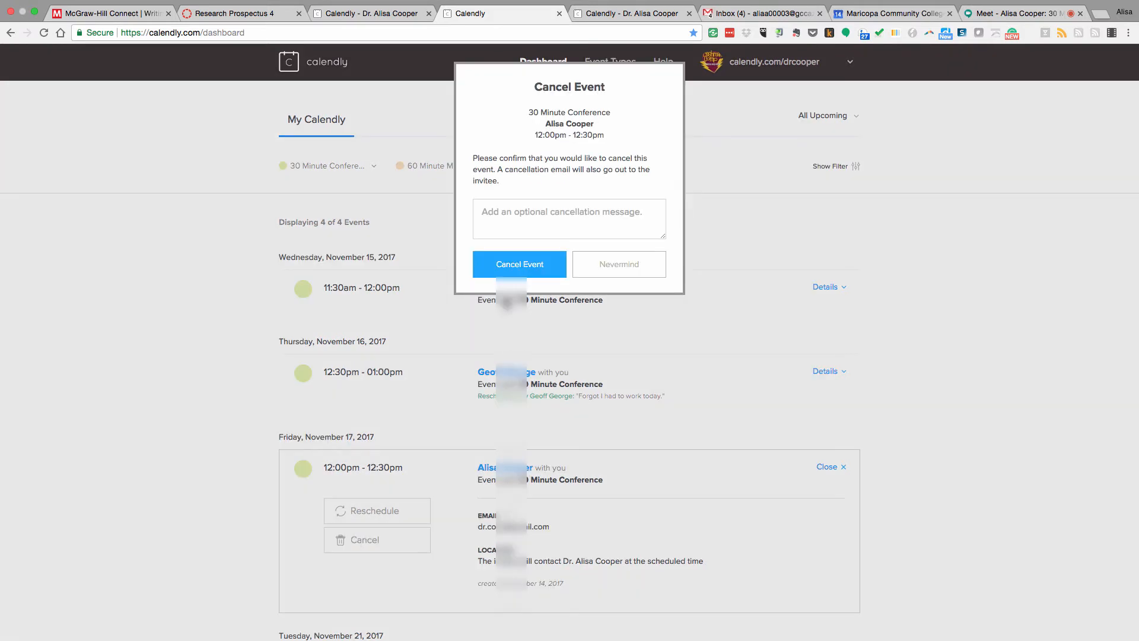
click(500, 211)
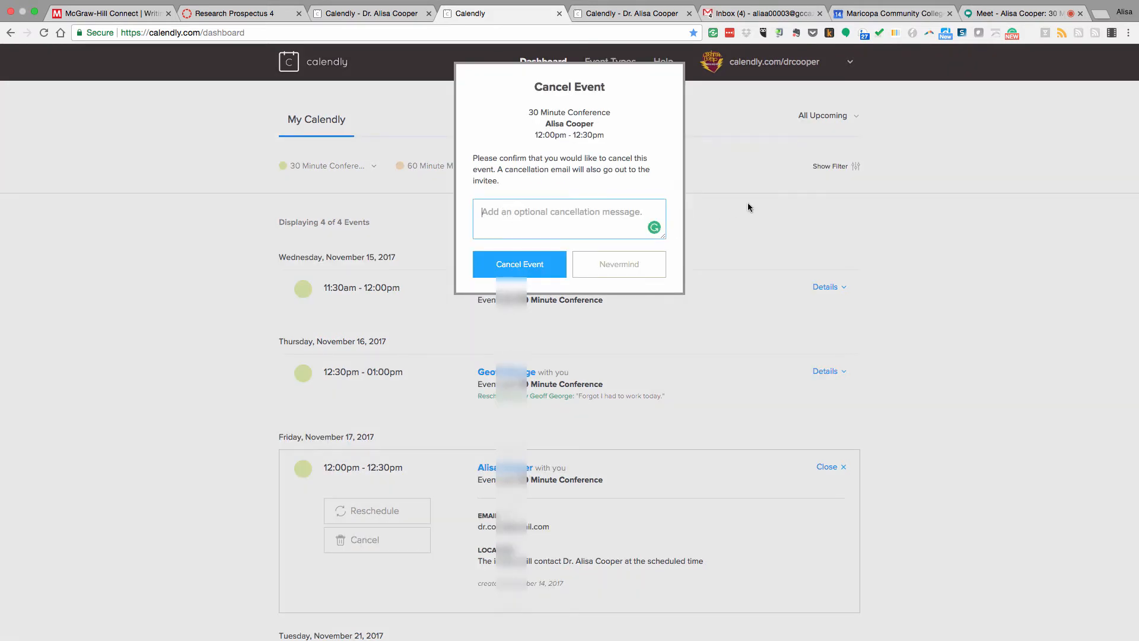
text(I forgot I)
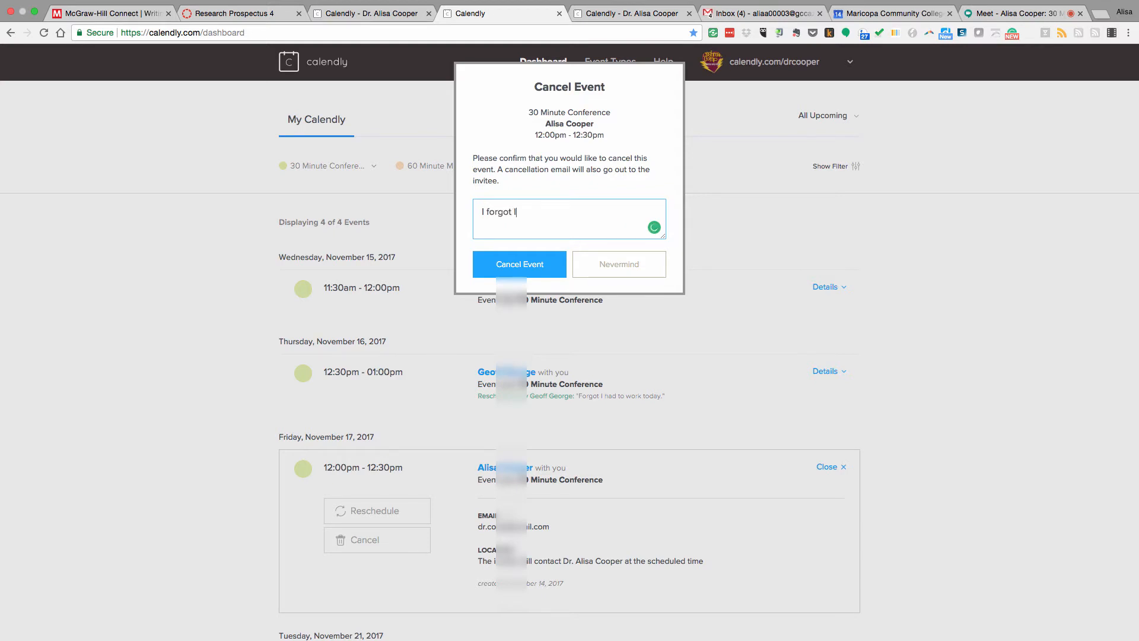
text( had to work.)
click(513, 267)
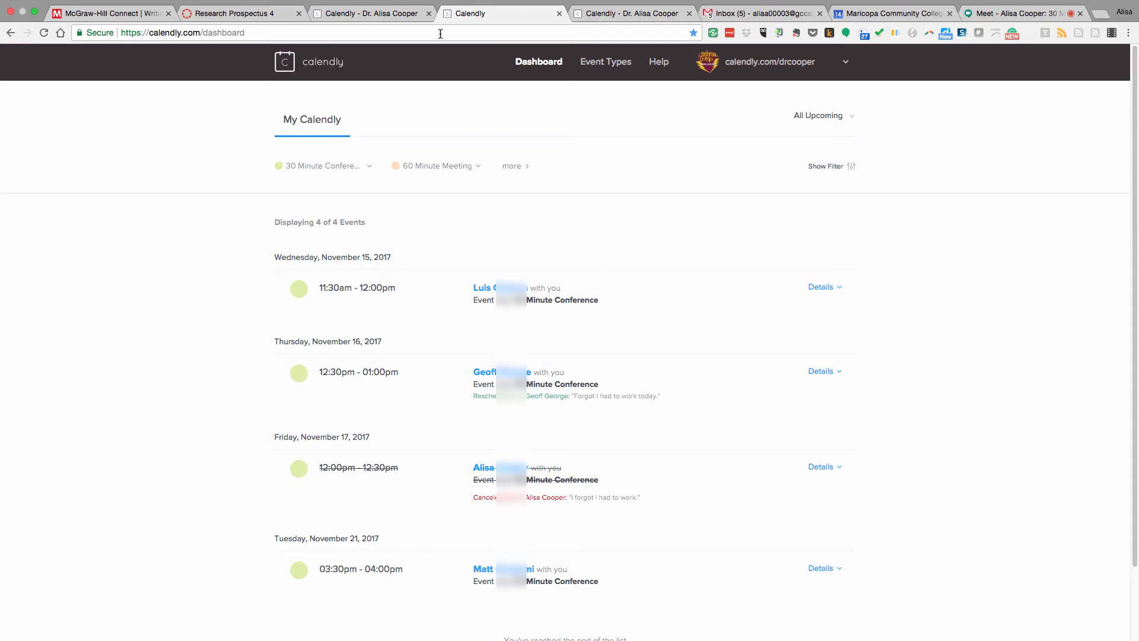
Step: Read the 'Canceled: 30 Minute Conference' email in Gmail, then return to the Research Prospectus 4 assignment
click(742, 22)
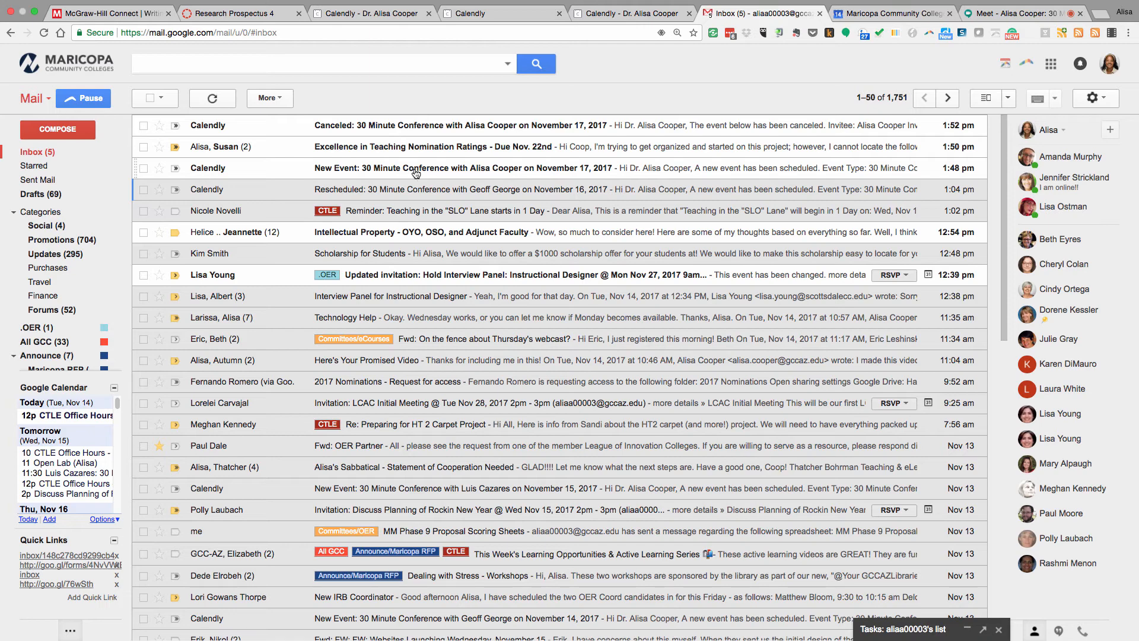
click(405, 127)
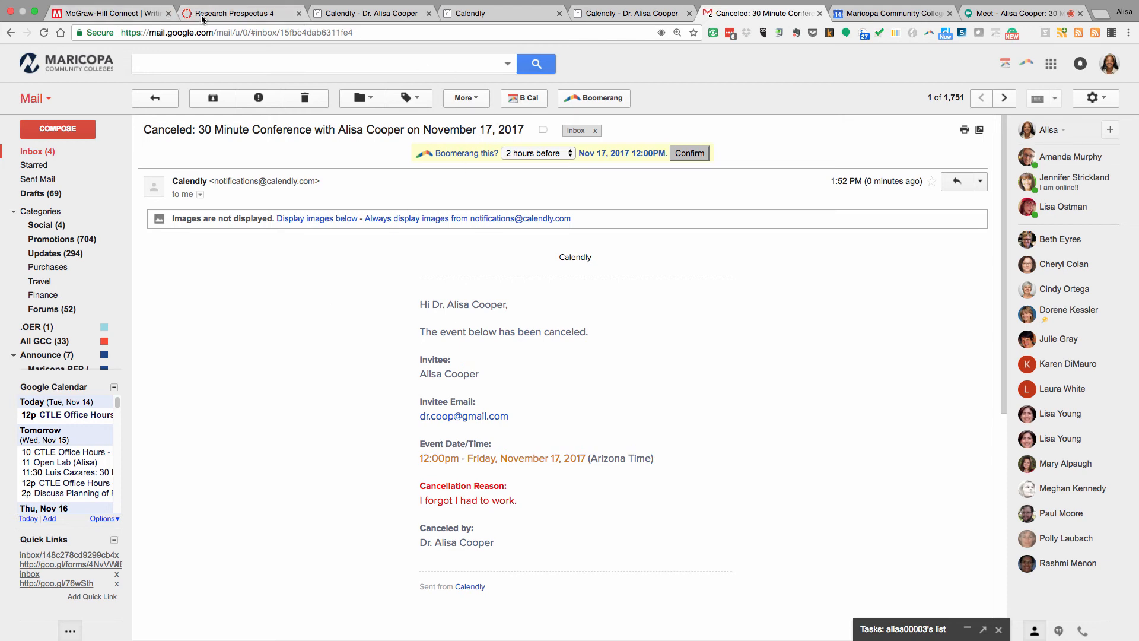
click(219, 15)
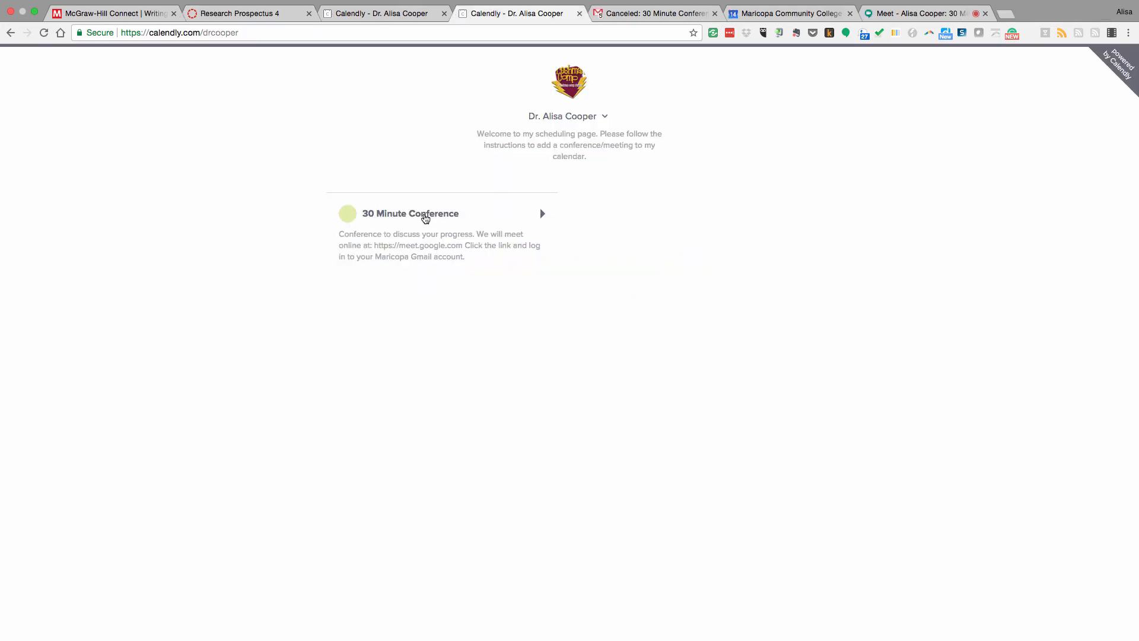
Step: Follow the assignment's calendly.com/drcooper/eng102conference link, then return to the November 17 event in Google Calendar
click(424, 214)
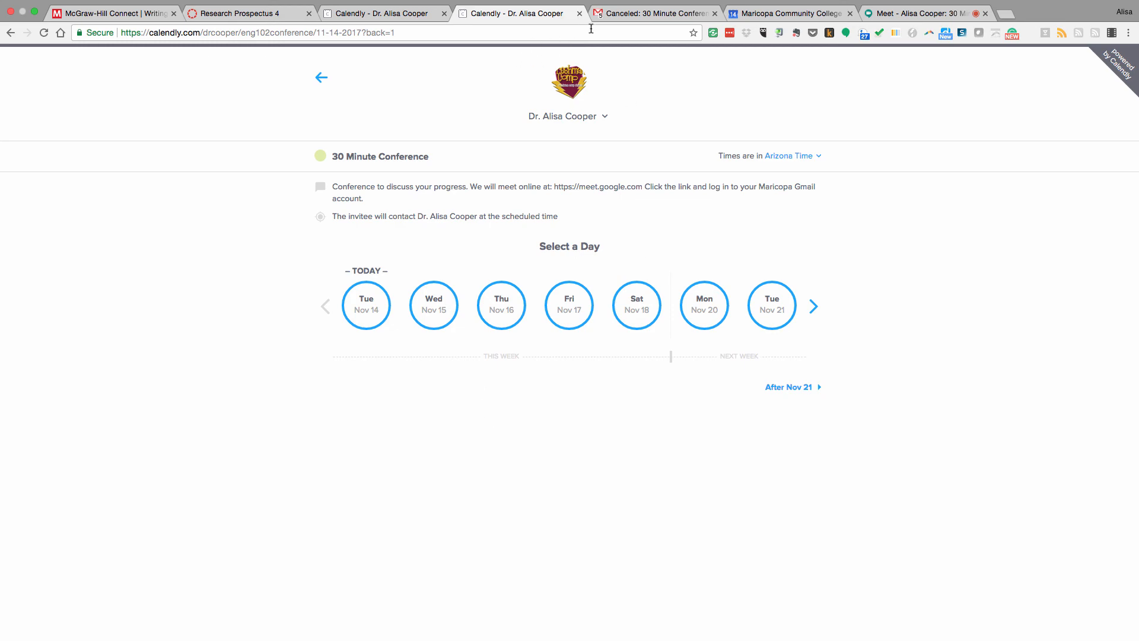
click(780, 15)
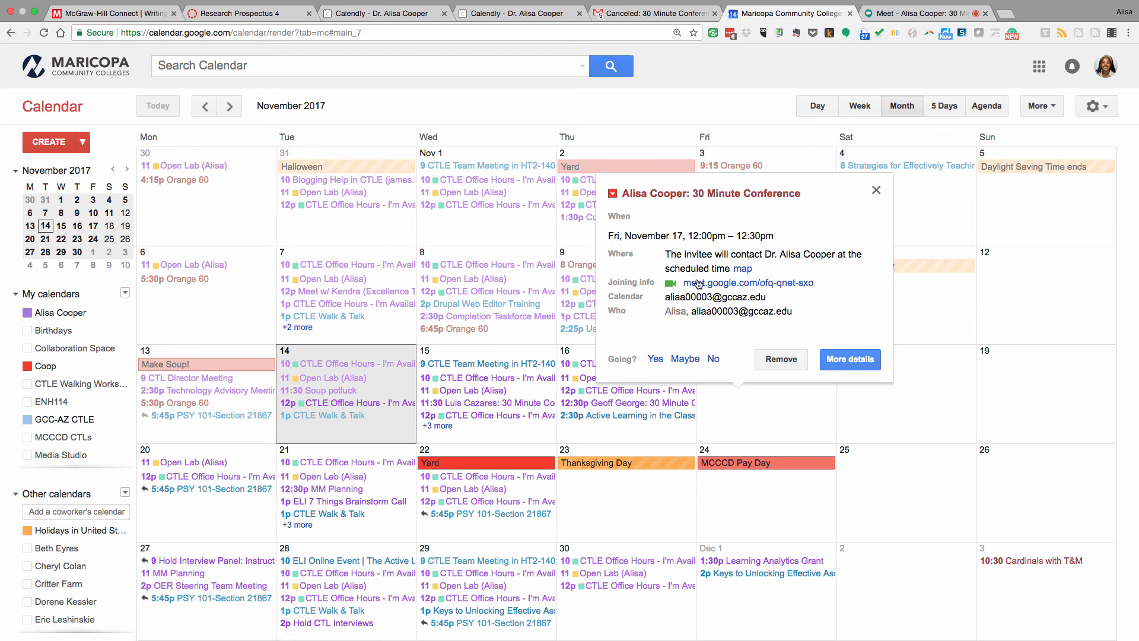
mouse_move(818, 638)
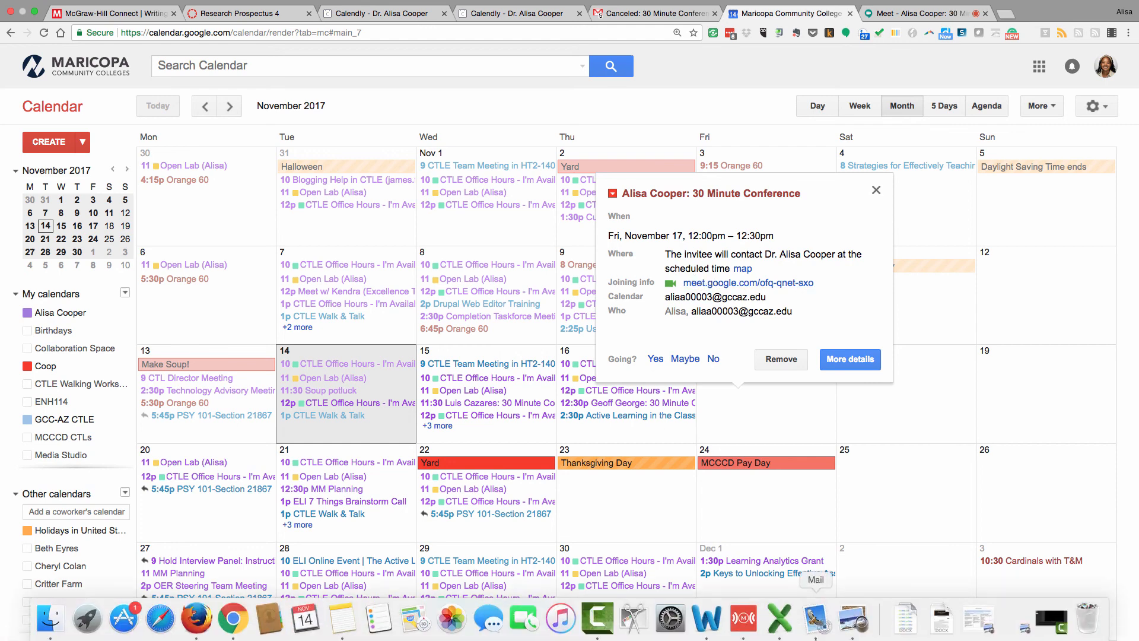